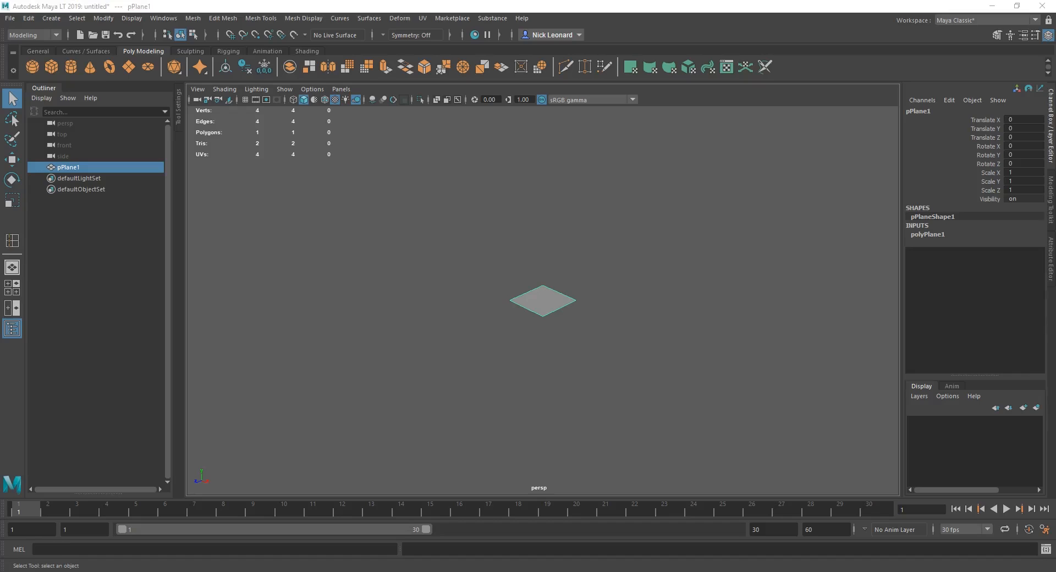
Look up the pixel dimensions of sodaBottleRef_Front_v0001.1.jpg in its file properties.
{"action": "double_click", "coordinate": [758, 148]}
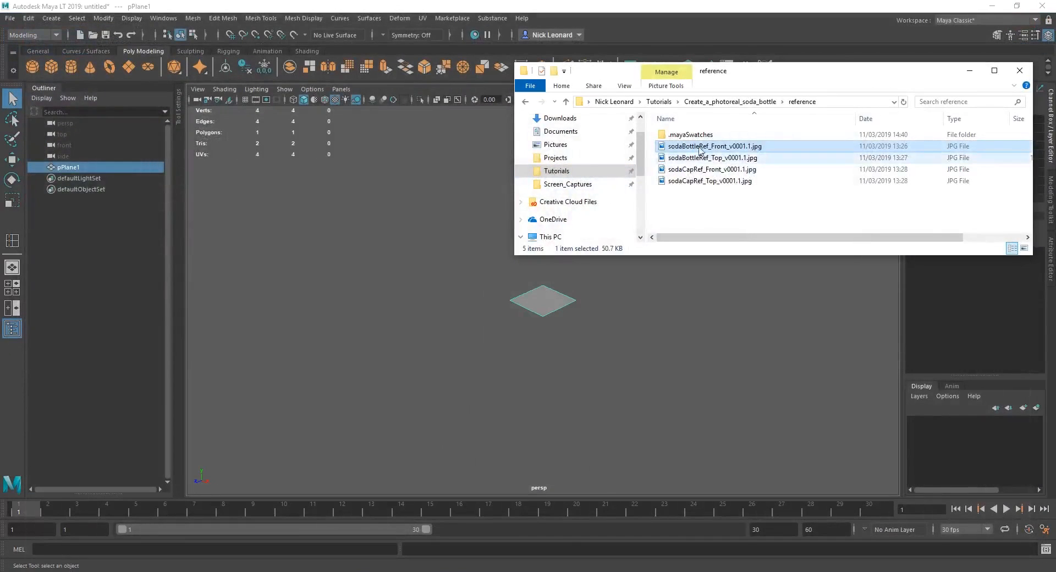
{"action": "right_click", "coordinate": [700, 149]}
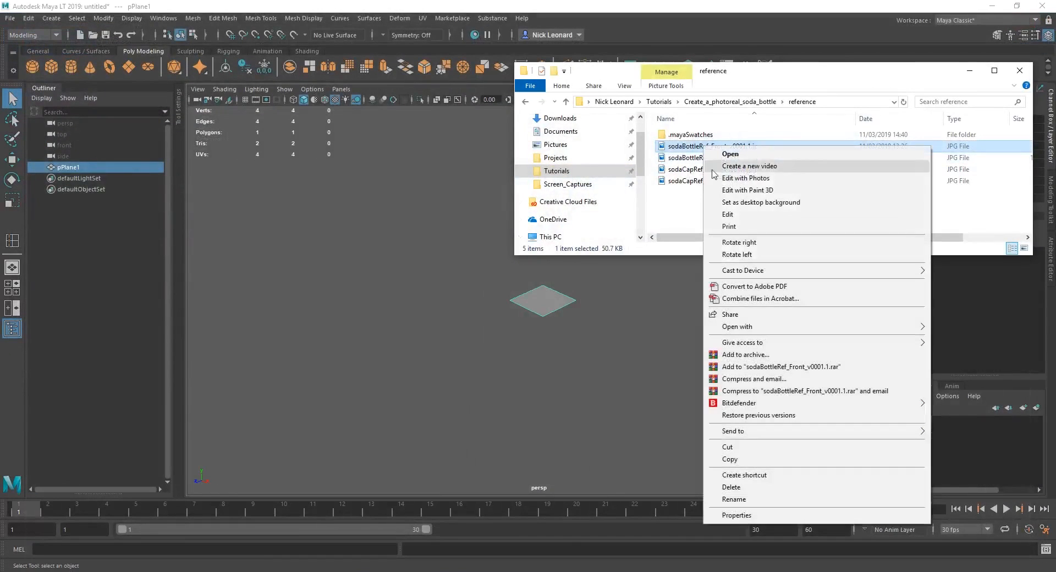
{"action": "left_click", "coordinate": [748, 517]}
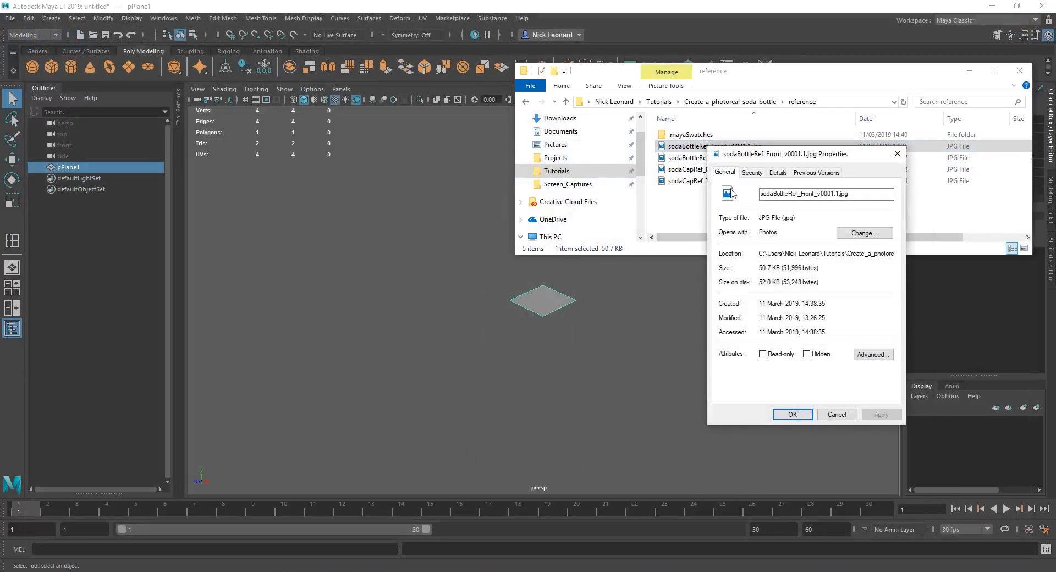
{"action": "left_click", "coordinate": [777, 172]}
{"action": "scroll", "coordinate": [797, 267], "scroll_direction": "down", "scroll_amount": 3}
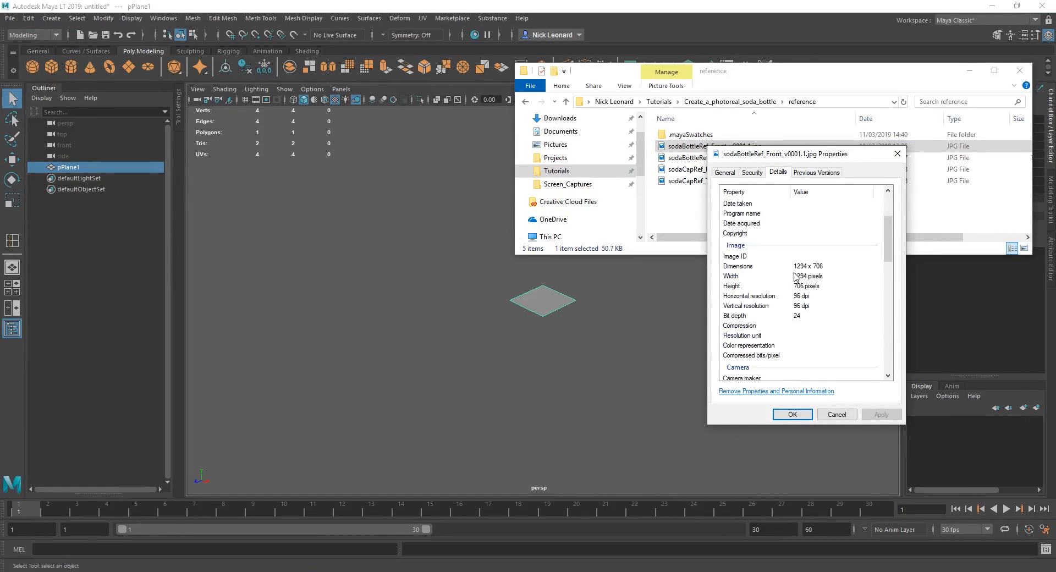
{"action": "left_click", "coordinate": [837, 414]}
{"action": "left_click", "coordinate": [969, 70]}
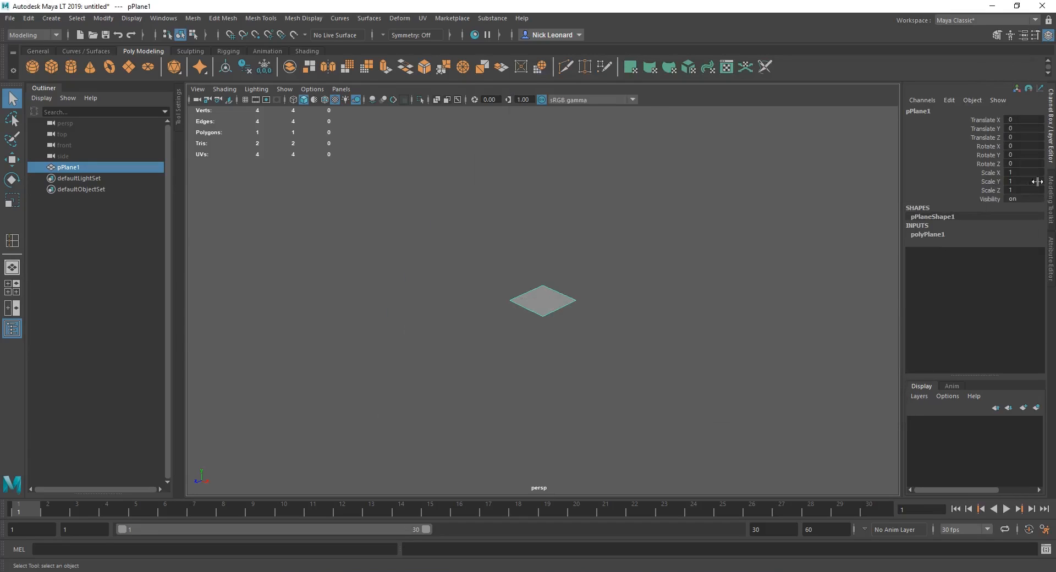
Set the polygon plane's width to 1294 and height to 706 to match the reference image, and frame it.
{"action": "left_click", "coordinate": [945, 234]}
{"action": "left_click", "coordinate": [1019, 243]}
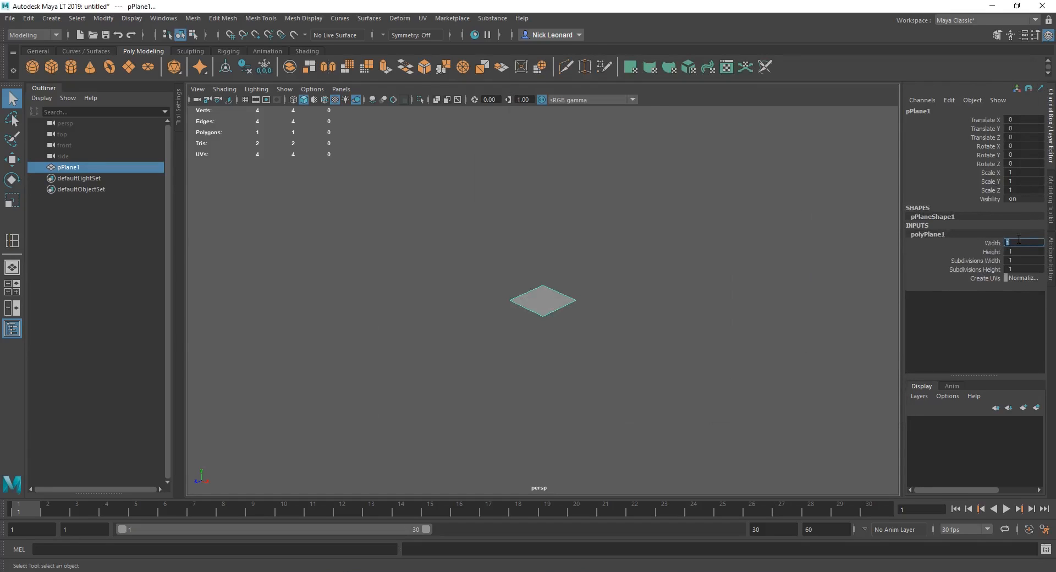
{"action": "type", "text": "1294"}
{"action": "key", "text": "Tab"}
{"action": "type", "text": "706"}
{"action": "key", "text": "Return"}
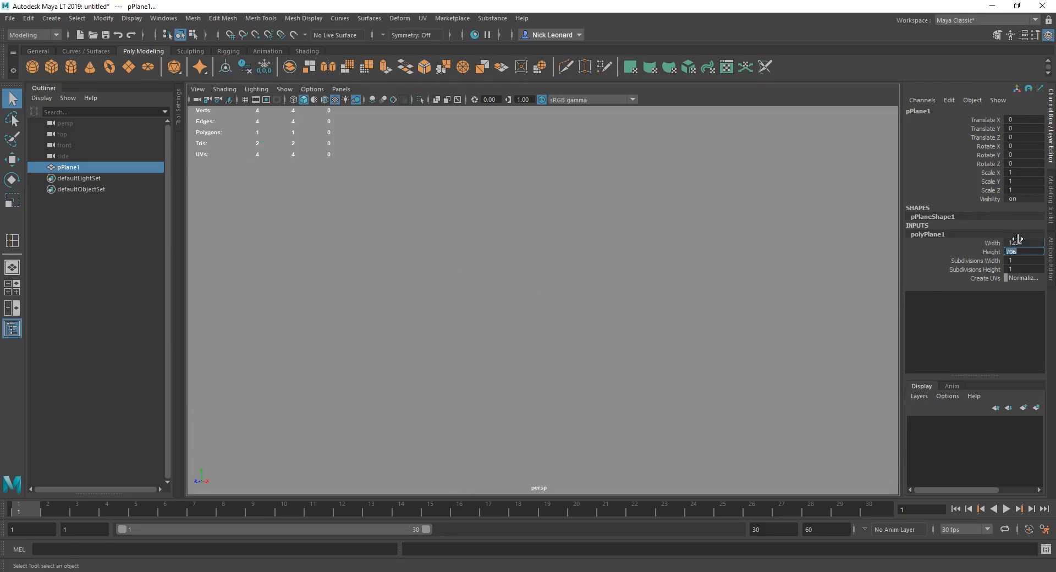
{"action": "key", "text": "f"}
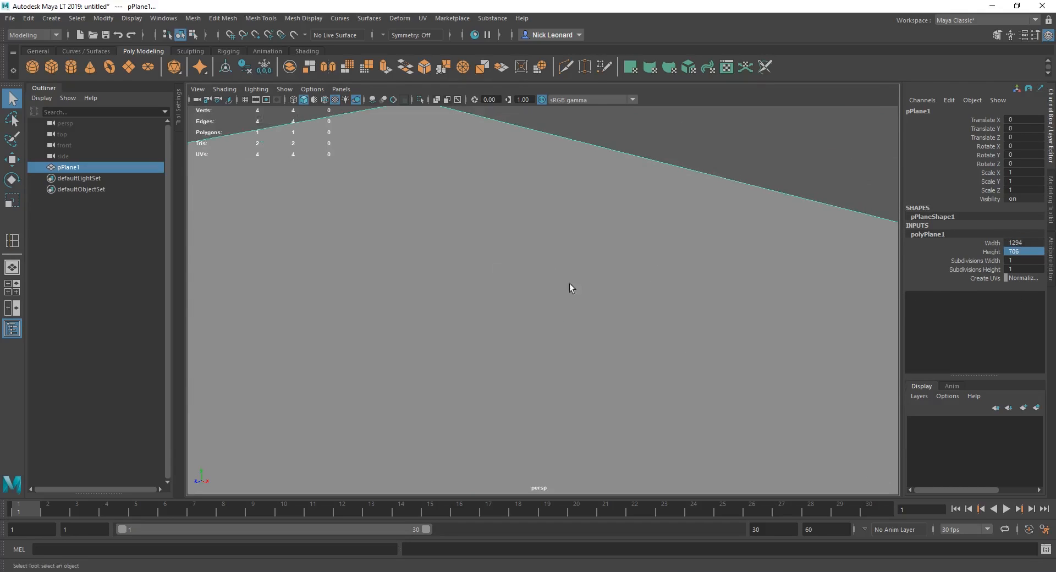
Stand the plane upright by setting its X rotation to 90.
{"action": "left_click_drag", "start_coordinate": [569, 309], "coordinate": [704, 327], "text": "alt"}
{"action": "left_click_drag", "start_coordinate": [550, 322], "coordinate": [599, 323], "text": "alt"}
{"action": "left_click", "coordinate": [707, 256]}
{"action": "left_click", "coordinate": [621, 277]}
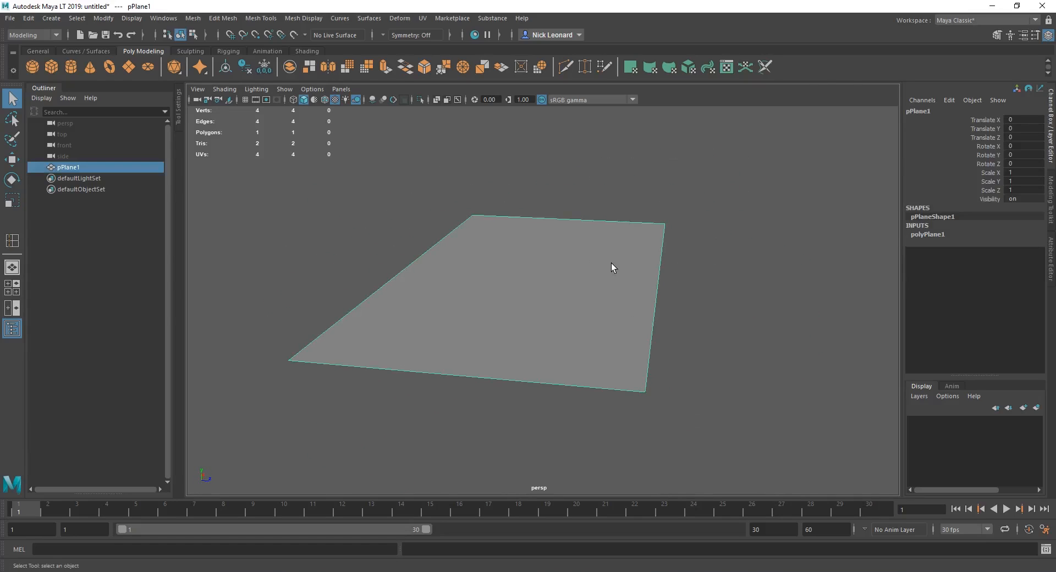
{"action": "key", "text": "e"}
{"action": "left_click_drag", "start_coordinate": [549, 227], "coordinate": [571, 262]}
{"action": "double_click", "coordinate": [1026, 146]}
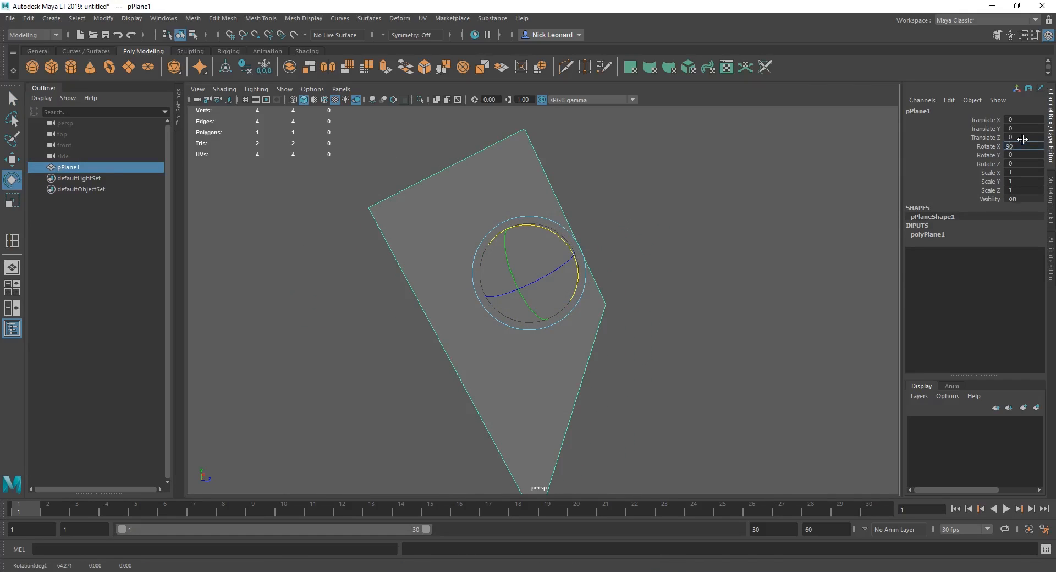
{"action": "key", "text": "Return"}
{"action": "left_click", "coordinate": [754, 312]}
{"action": "left_click_drag", "start_coordinate": [754, 311], "coordinate": [688, 360], "text": "alt"}
{"action": "left_click", "coordinate": [571, 264]}
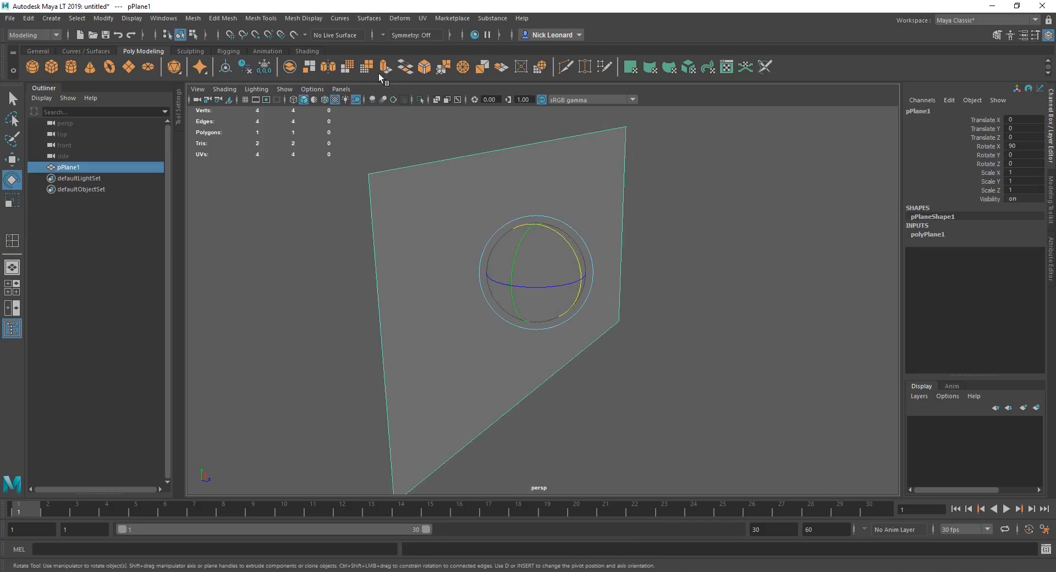
Display the viewport grid and scale the plane down uniformly to about 0.04, leaving it deselected.
{"action": "left_click", "coordinate": [285, 89]}
{"action": "left_click", "coordinate": [379, 393]}
{"action": "key", "text": "r"}
{"action": "left_click_drag", "start_coordinate": [537, 276], "coordinate": [333, 325]}
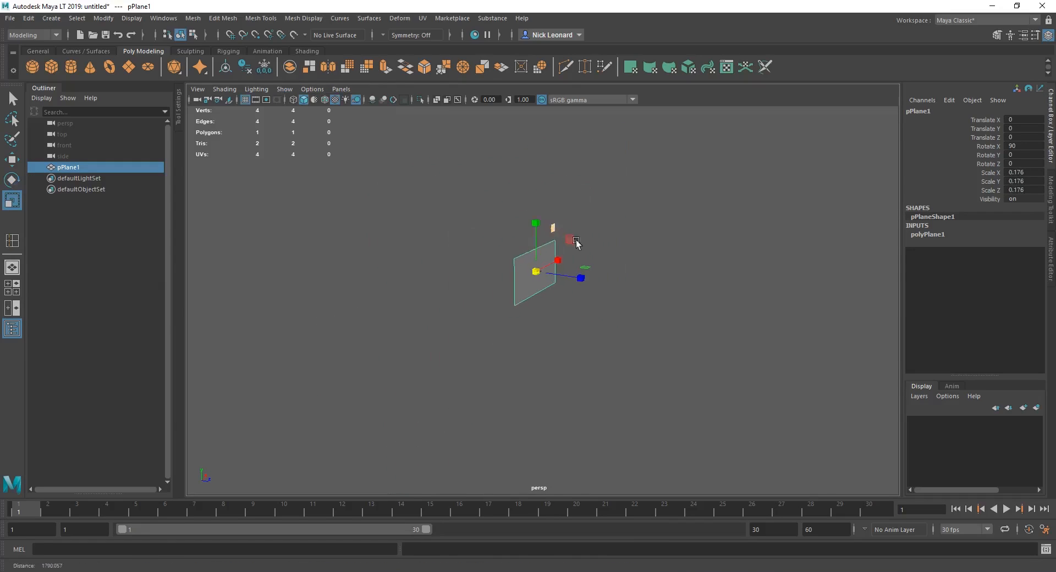
{"action": "scroll", "coordinate": [572, 228], "scroll_direction": "up", "scroll_amount": 5}
{"action": "middle_click_drag", "start_coordinate": [632, 209], "coordinate": [638, 271], "text": "alt"}
{"action": "scroll", "coordinate": [633, 270], "scroll_direction": "up", "scroll_amount": 2}
{"action": "left_click_drag", "start_coordinate": [499, 244], "coordinate": [236, 257]}
{"action": "middle_click_drag", "start_coordinate": [569, 249], "coordinate": [601, 288], "text": "alt"}
{"action": "right_click_drag", "start_coordinate": [602, 287], "coordinate": [691, 308], "text": "alt"}
{"action": "left_click_drag", "start_coordinate": [692, 308], "coordinate": [669, 309], "text": "alt"}
{"action": "left_click", "coordinate": [737, 275]}
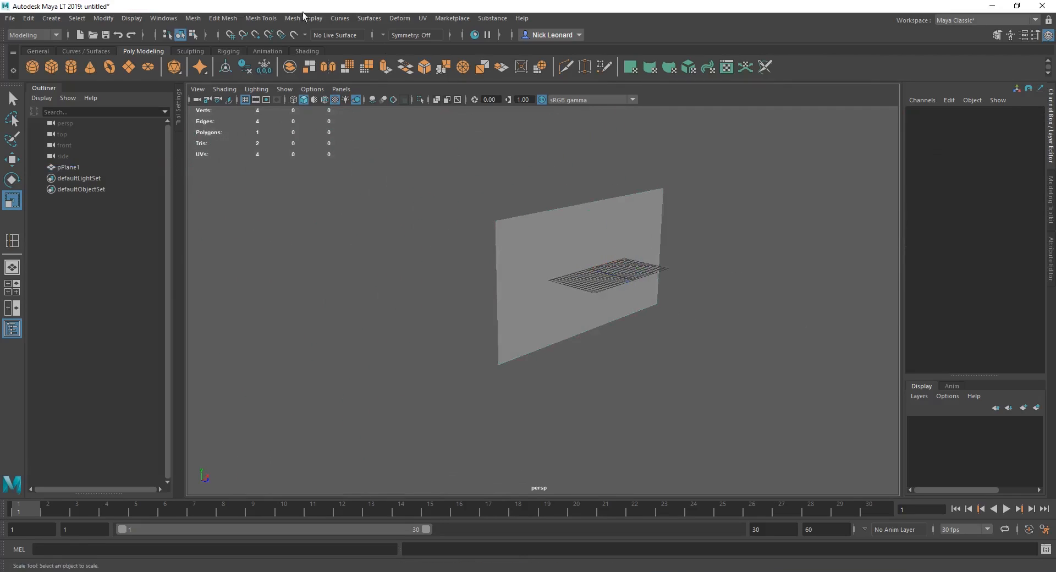
Create a polygon cube with width, height and depth all set to 19.
{"action": "left_click", "coordinate": [52, 66]}
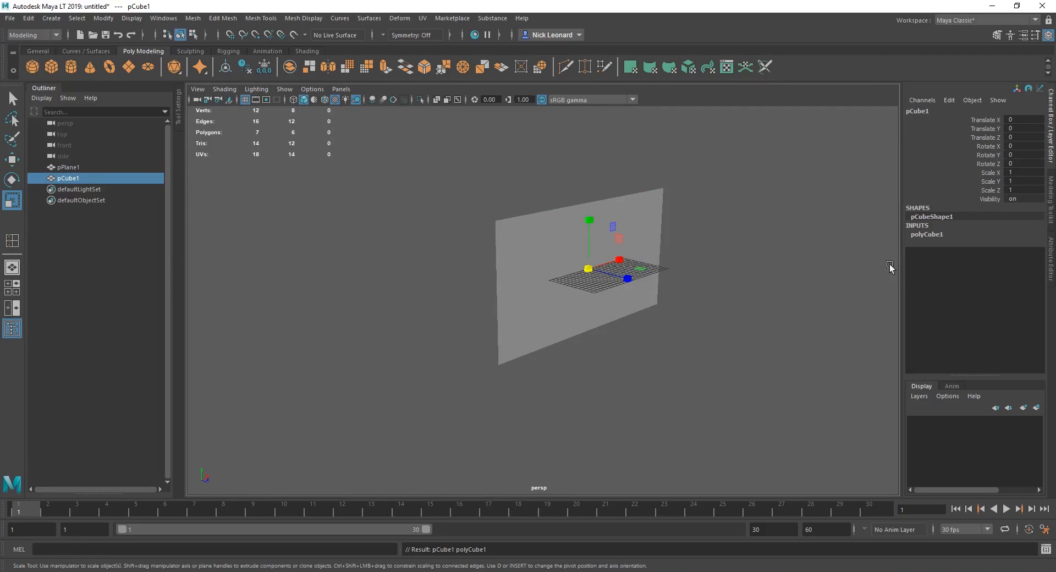
{"action": "left_click", "coordinate": [924, 236]}
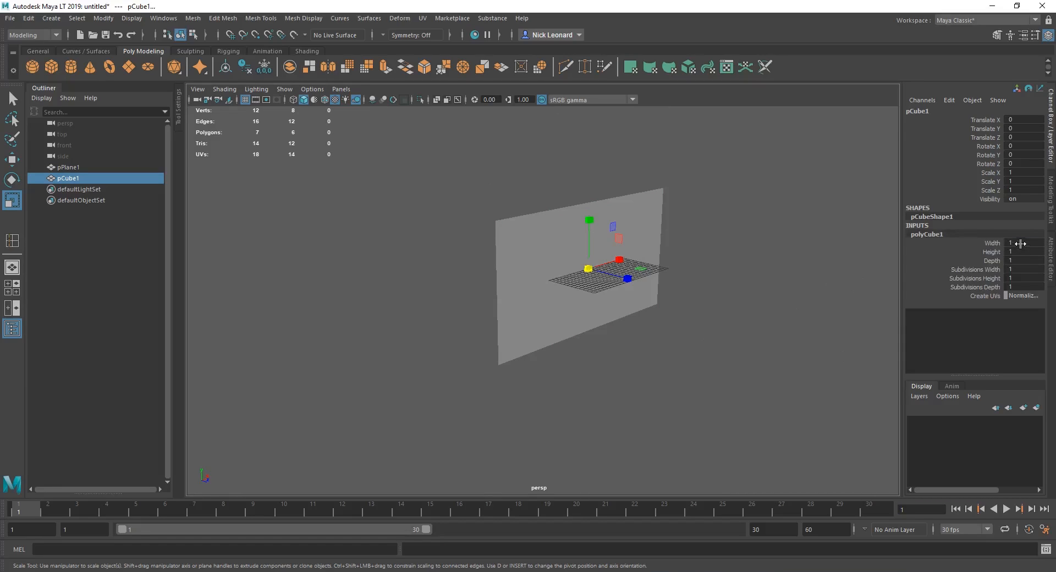
{"action": "left_click_drag", "start_coordinate": [1020, 243], "coordinate": [1021, 258]}
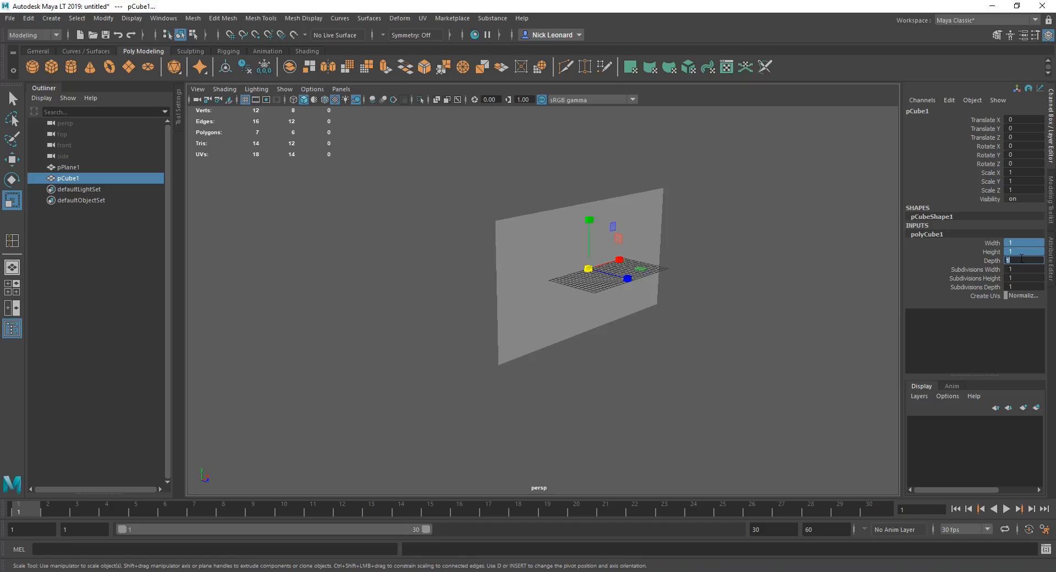
{"action": "key", "text": "Return"}
{"action": "left_click", "coordinate": [695, 261]}
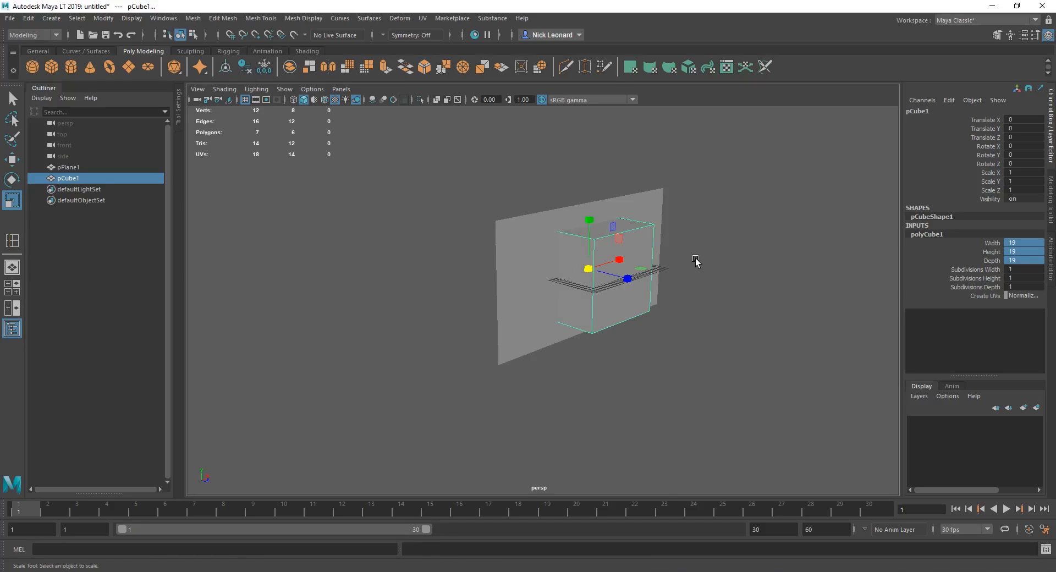
Switch to the front view and hide the reference plane pPlane1.
{"action": "middle_click_drag", "start_coordinate": [653, 239], "coordinate": [627, 270], "text": "alt"}
{"action": "right_click_drag", "start_coordinate": [628, 270], "coordinate": [783, 297], "text": "alt"}
{"action": "left_click_drag", "start_coordinate": [783, 297], "coordinate": [690, 309], "text": "alt"}
{"action": "left_click", "coordinate": [685, 282]}
{"action": "key", "text": "space"}
{"action": "scroll", "coordinate": [578, 365], "scroll_direction": "down", "scroll_amount": 8}
{"action": "scroll", "coordinate": [661, 253], "scroll_direction": "up", "scroll_amount": 2}
{"action": "scroll", "coordinate": [454, 282], "scroll_direction": "up", "scroll_amount": 1}
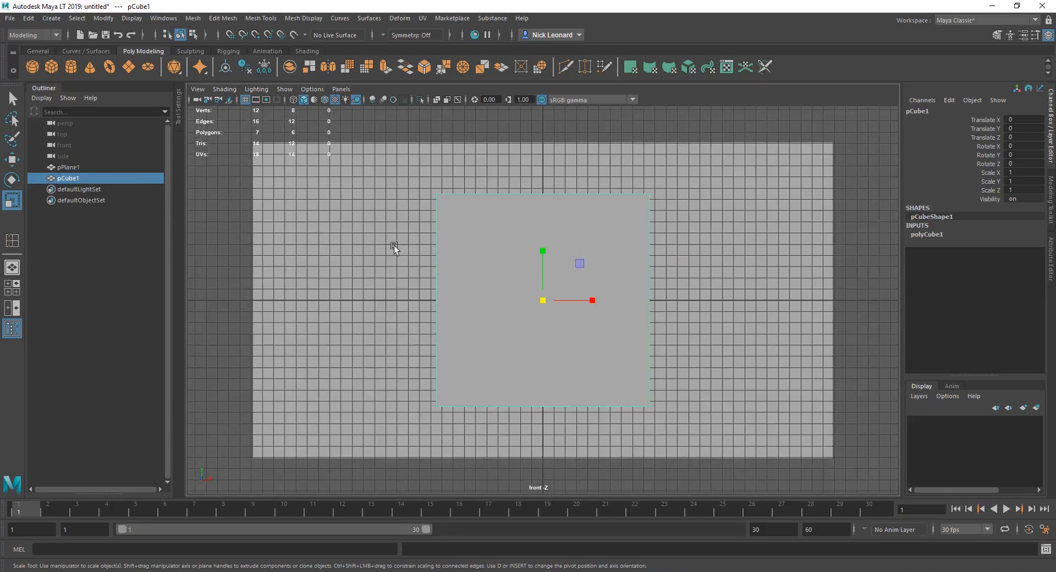
{"action": "left_click", "coordinate": [78, 167]}
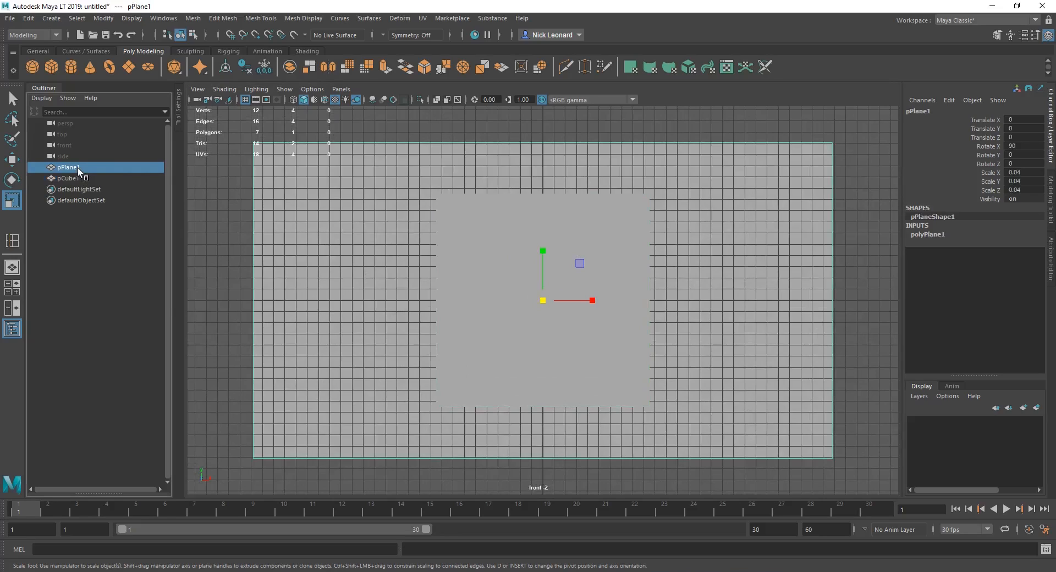
{"action": "key", "text": "ctrl+h"}
Move the cube's pivot down to its bottom edge using vertex snapping.
{"action": "left_click", "coordinate": [67, 178]}
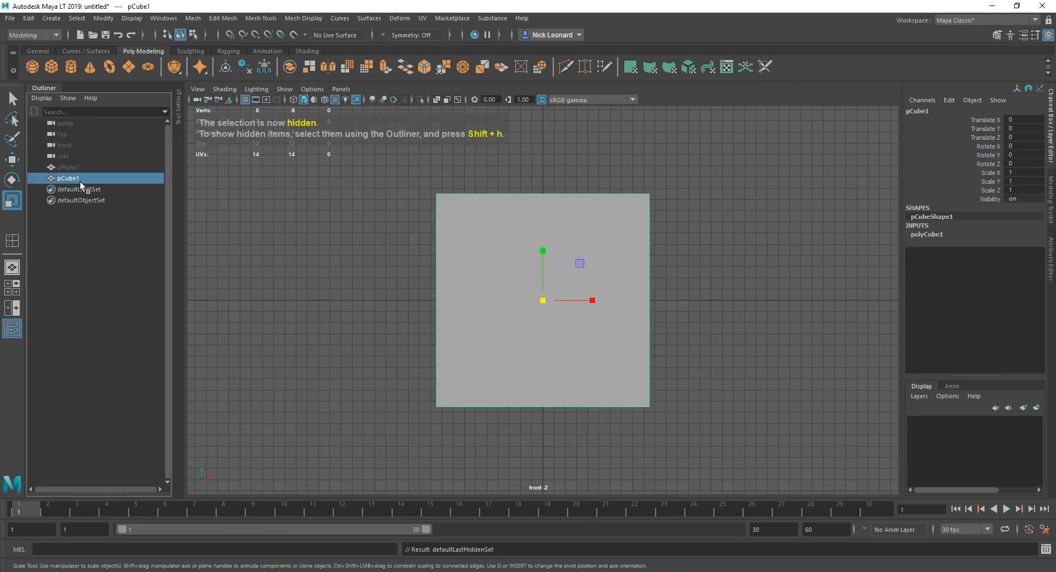
{"action": "key", "text": "d"}
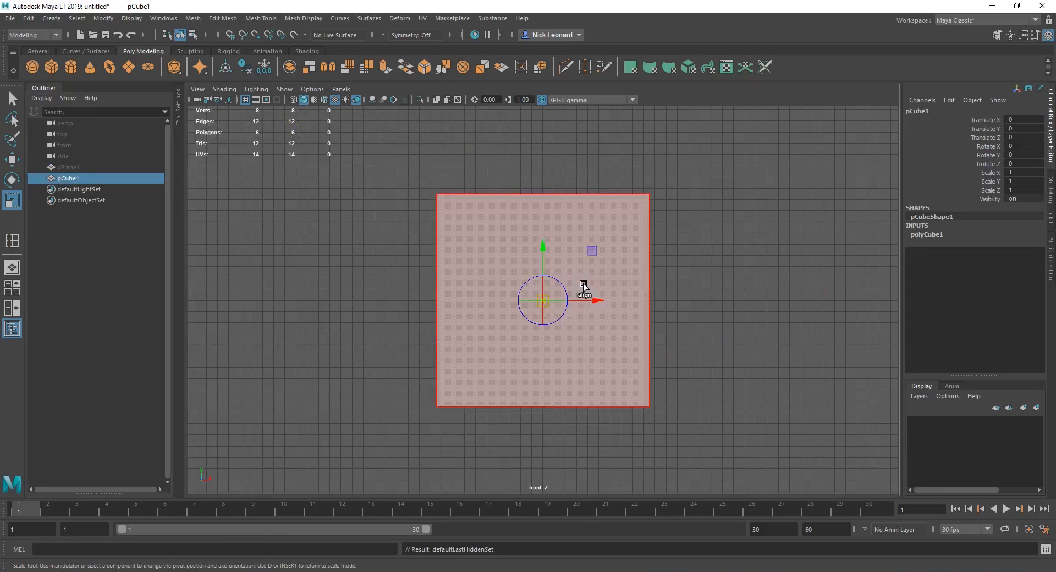
{"action": "key", "text": "d"}
{"action": "key", "text": "d"}
{"action": "key", "text": "v"}
{"action": "left_click_drag", "start_coordinate": [540, 238], "coordinate": [552, 402]}
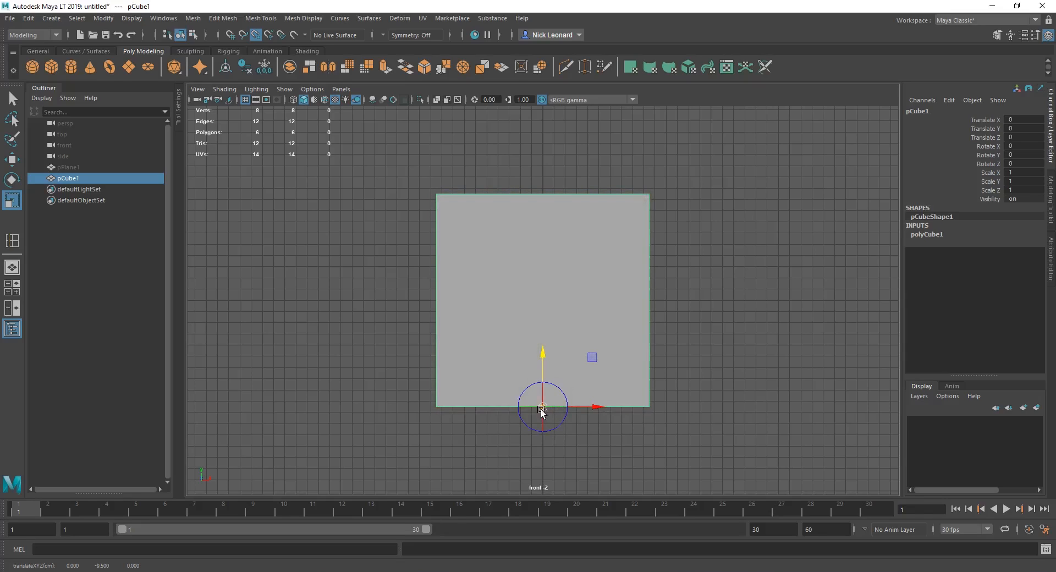
{"action": "key", "text": "d"}
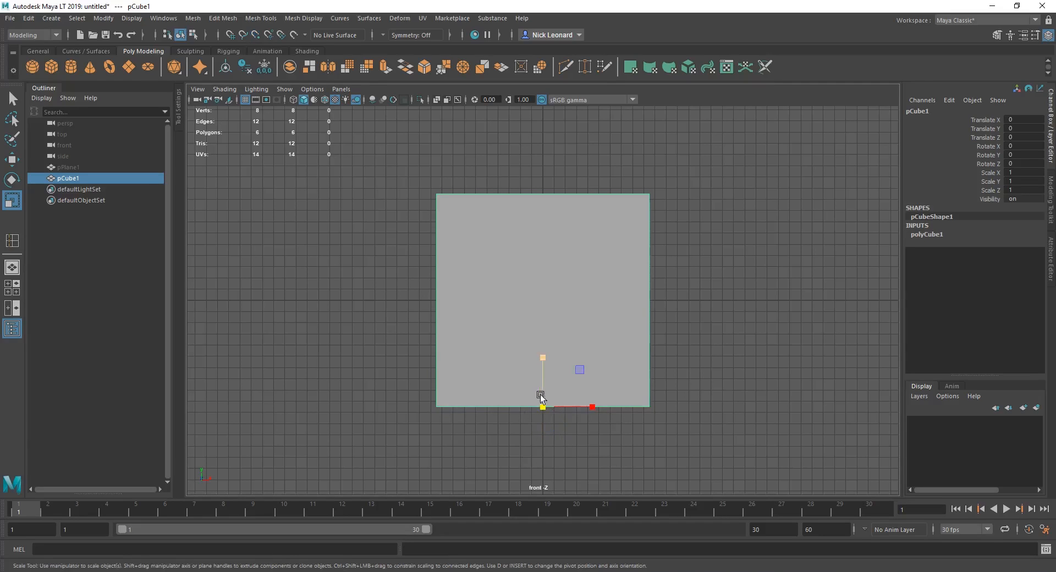
Move the cube up to Translate Y 9.5 so its base rests on the grid's horizontal centre line.
{"action": "key", "text": "w"}
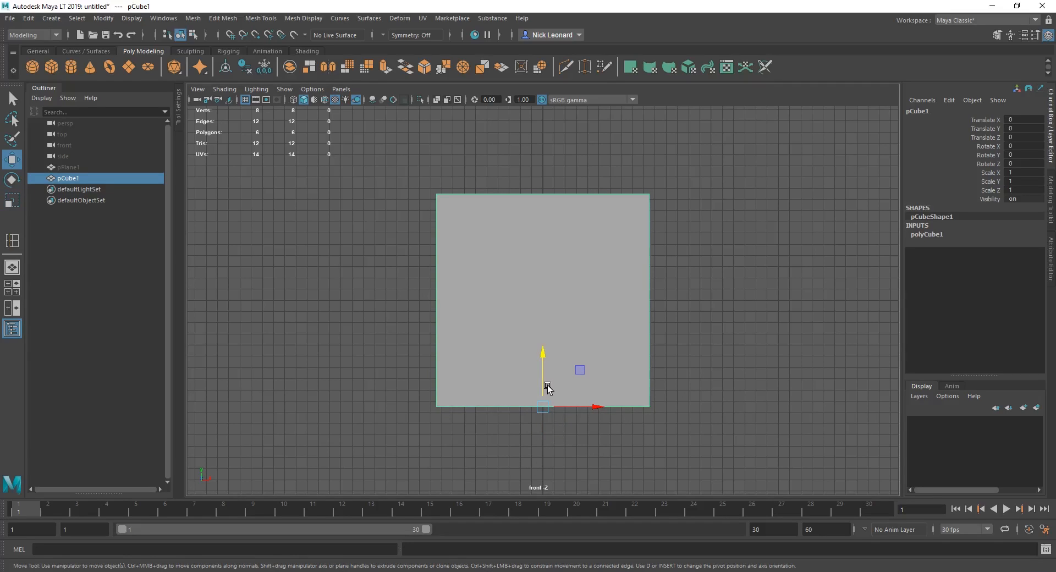
{"action": "scroll", "coordinate": [548, 388], "scroll_direction": "up", "scroll_amount": 2}
{"action": "left_click_drag", "start_coordinate": [543, 378], "coordinate": [535, 302]}
{"action": "scroll", "coordinate": [597, 278], "scroll_direction": "up", "scroll_amount": 2}
{"action": "middle_click_drag", "start_coordinate": [606, 265], "coordinate": [599, 314], "text": "alt"}
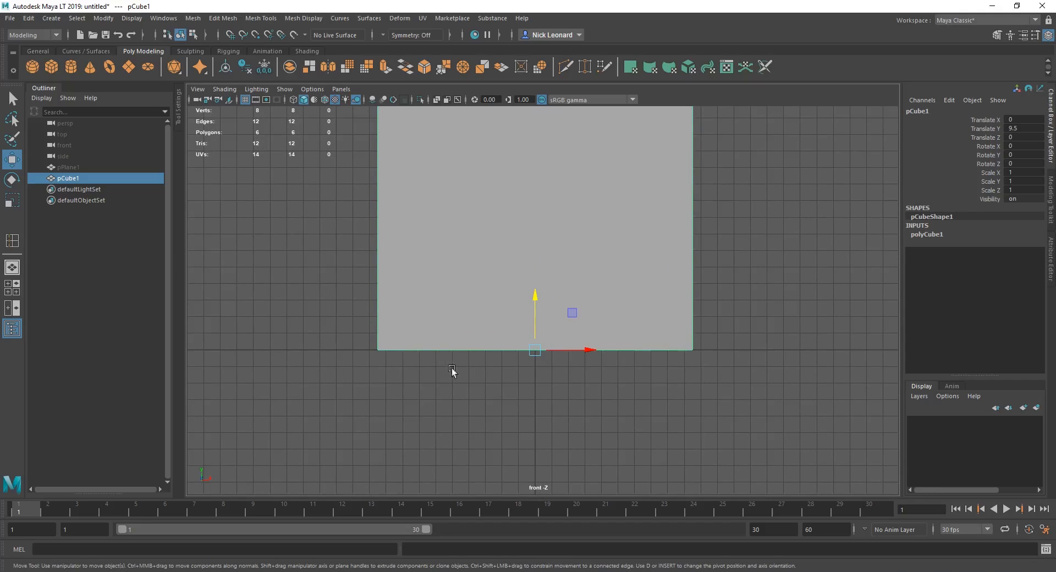
{"action": "middle_click_drag", "start_coordinate": [606, 311], "coordinate": [586, 420], "text": "alt"}
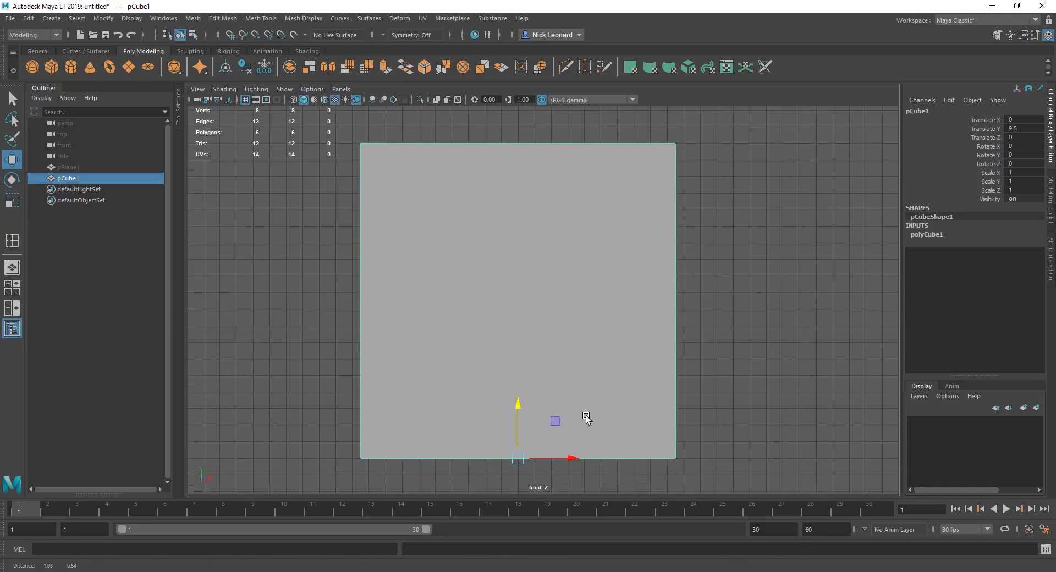
{"action": "scroll", "coordinate": [587, 421], "scroll_direction": "down", "scroll_amount": 1}
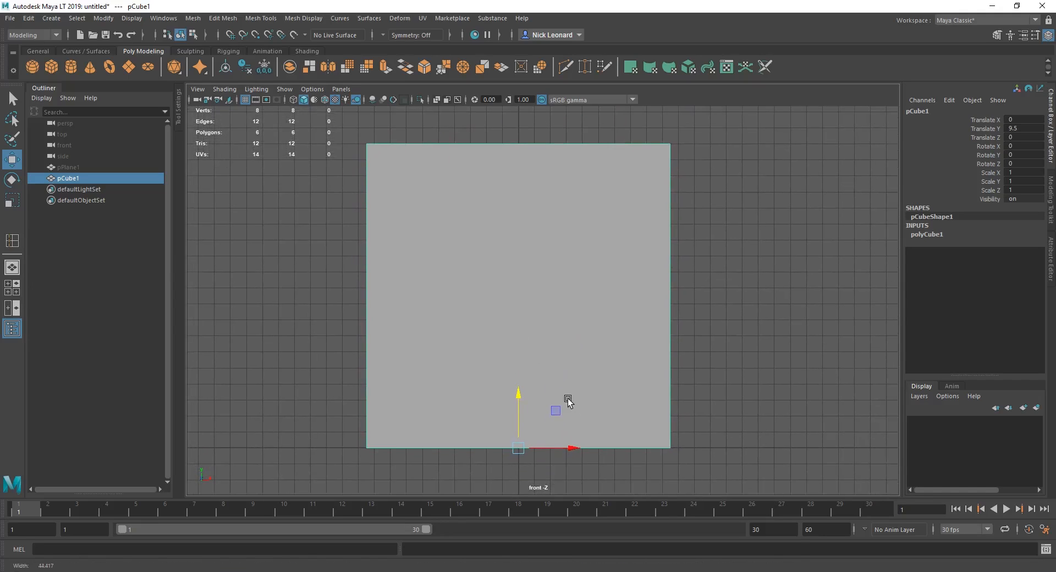
Unhide the reference plane pPlane1.
{"action": "left_click", "coordinate": [77, 170]}
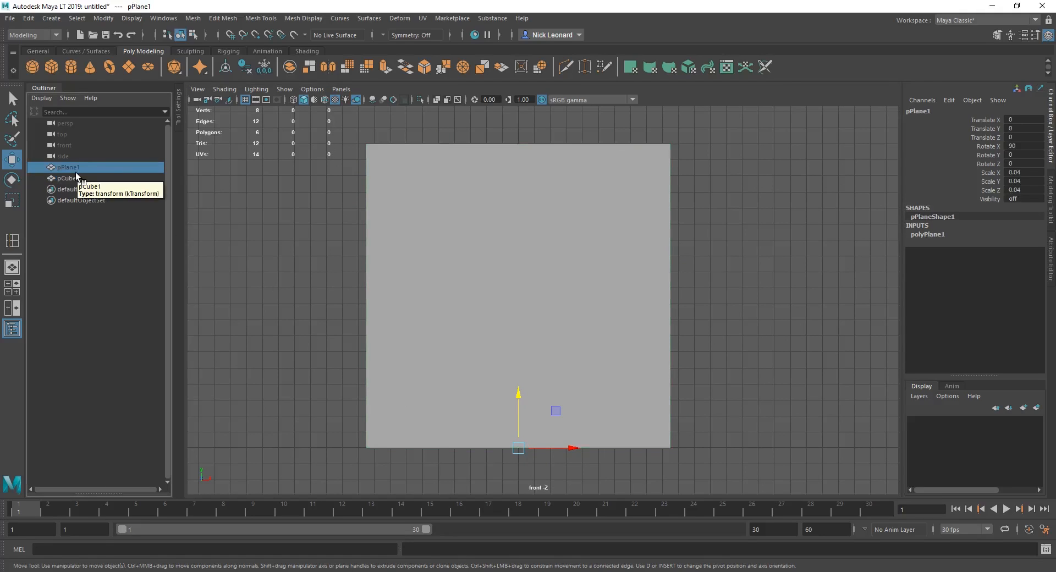
{"action": "key", "text": "shift+h"}
{"action": "scroll", "coordinate": [460, 346], "scroll_direction": "down", "scroll_amount": 4}
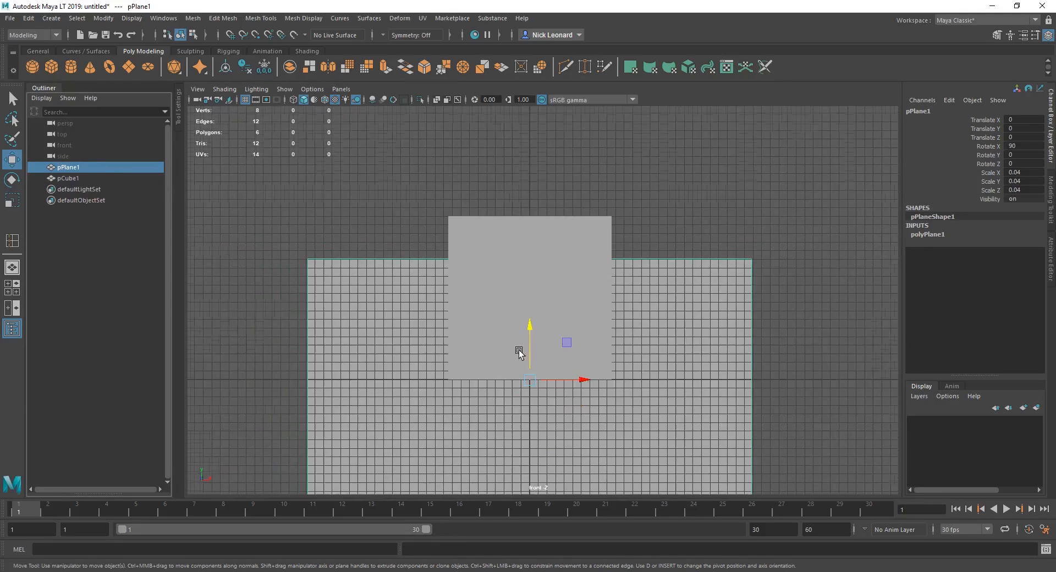
{"action": "middle_click_drag", "start_coordinate": [565, 410], "coordinate": [552, 338], "text": "alt"}
{"action": "scroll", "coordinate": [553, 338], "scroll_direction": "up", "scroll_amount": 2}
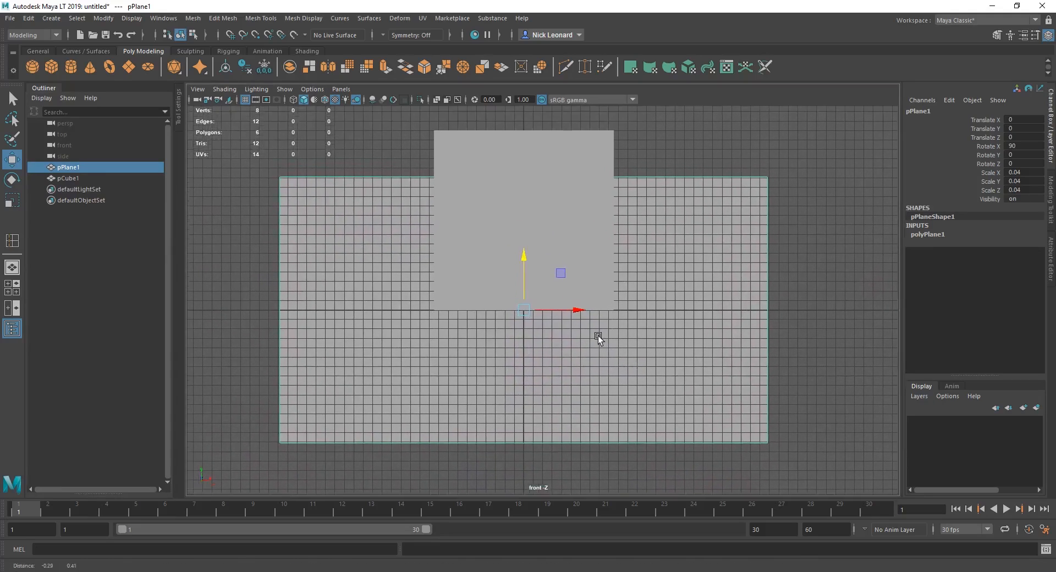
Move the plane's pivot down to its bottom edge using grid snapping.
{"action": "key", "text": "d"}
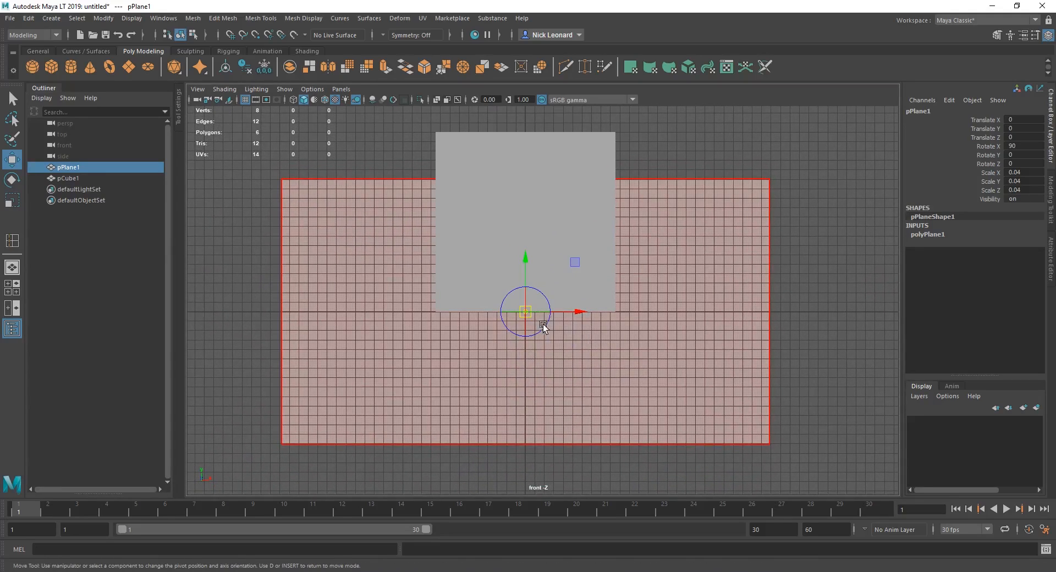
{"action": "key", "text": "v"}
{"action": "left_click_drag", "start_coordinate": [526, 259], "coordinate": [531, 355]}
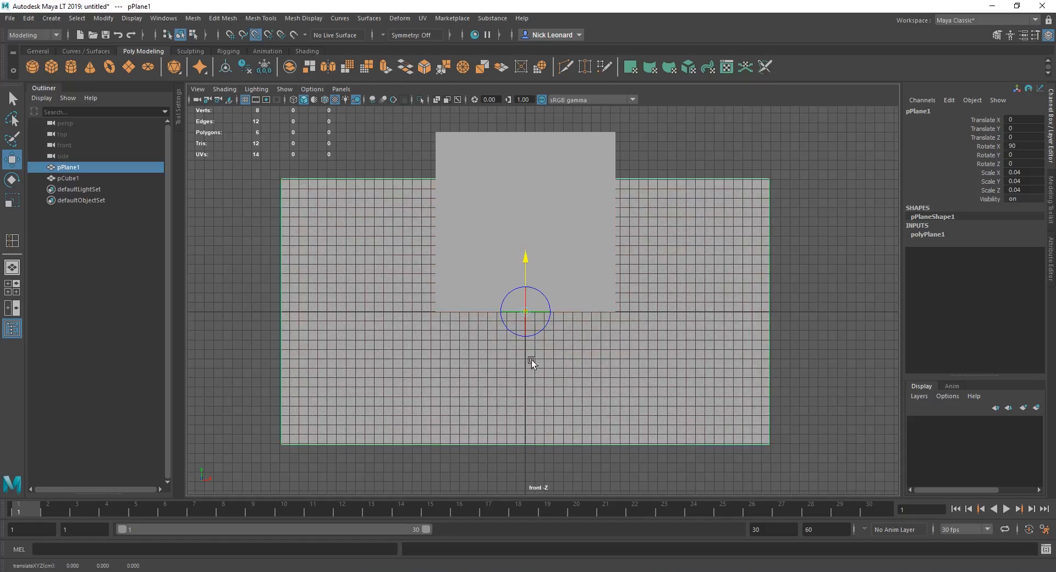
{"action": "key", "text": "x"}
{"action": "left_click_drag", "start_coordinate": [525, 265], "coordinate": [541, 440]}
{"action": "key", "text": "d"}
{"action": "scroll", "coordinate": [542, 450], "scroll_direction": "up", "scroll_amount": 2}
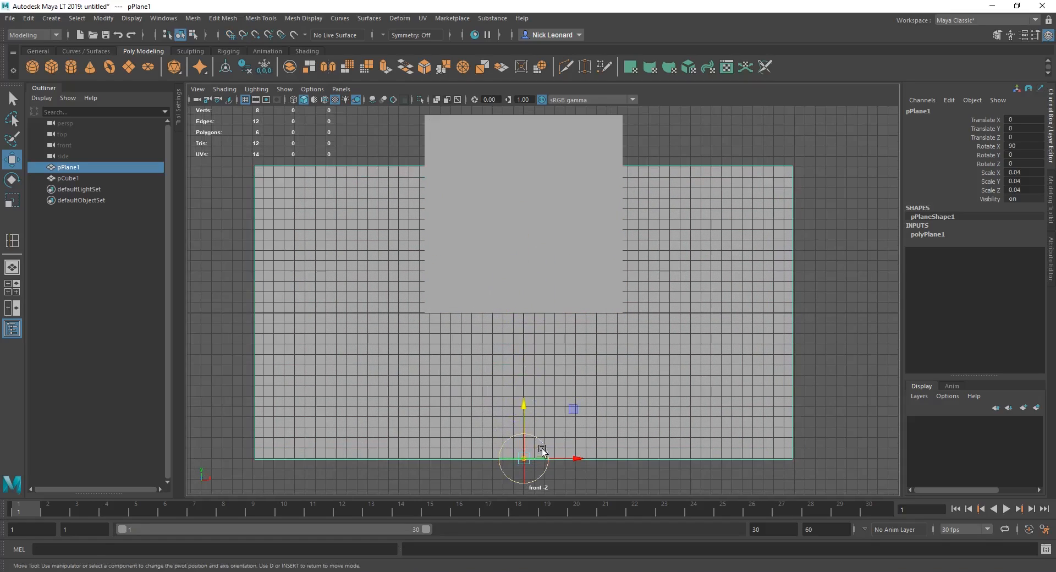
{"action": "key", "text": "d"}
Snap the plane up along Y to Translate Y 14 so its pivot sits at the grid origin.
{"action": "key", "text": "x"}
{"action": "left_click_drag", "start_coordinate": [525, 405], "coordinate": [524, 312]}
{"action": "mouse_move", "coordinate": [580, 412]}
{"action": "middle_mouse_down", "text": "alt"}
{"action": "mouse_move", "coordinate": [552, 425]}
{"action": "mouse_move", "coordinate": [568, 425]}
{"action": "middle_mouse_up", "text": "alt"}
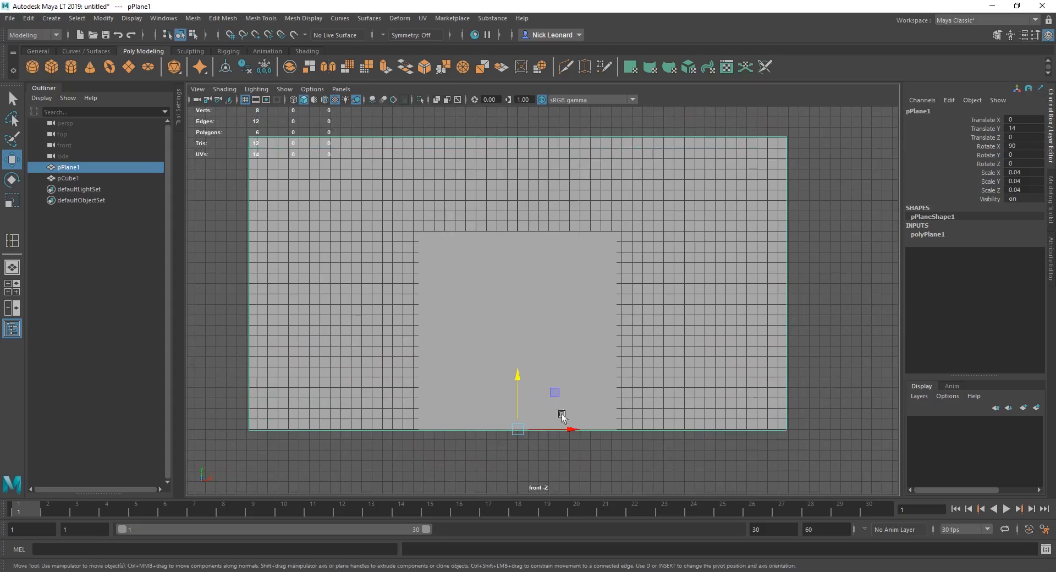
{"action": "scroll", "coordinate": [495, 286], "scroll_direction": "up", "scroll_amount": 1}
{"action": "scroll", "coordinate": [525, 341], "scroll_direction": "up", "scroll_amount": 1}
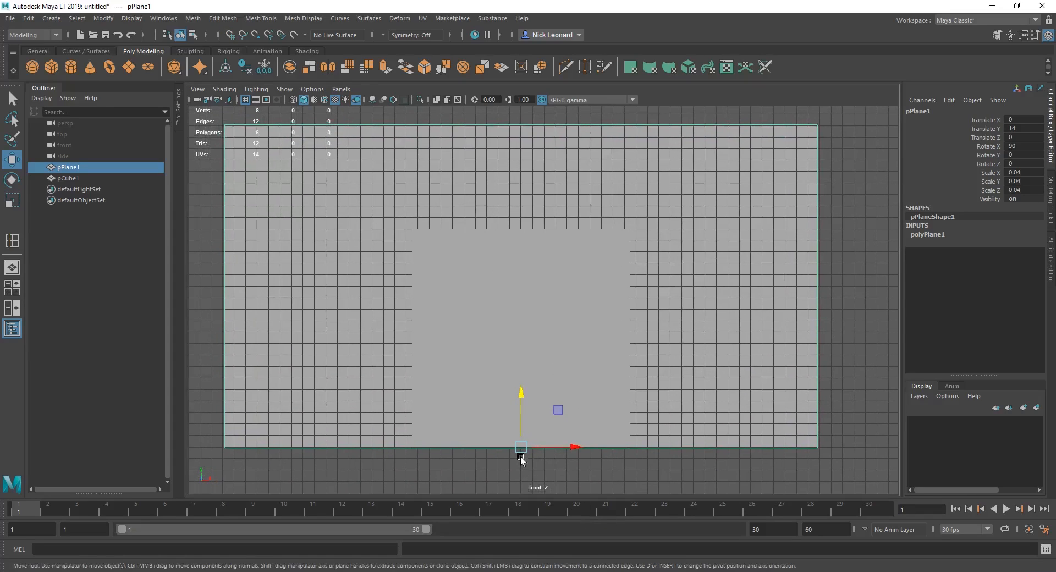
Assign a new Phong material to the reference plane in the perspective view.
{"action": "key", "text": "space"}
{"action": "left_click_drag", "start_coordinate": [642, 287], "coordinate": [583, 187]}
{"action": "right_click", "coordinate": [577, 164]}
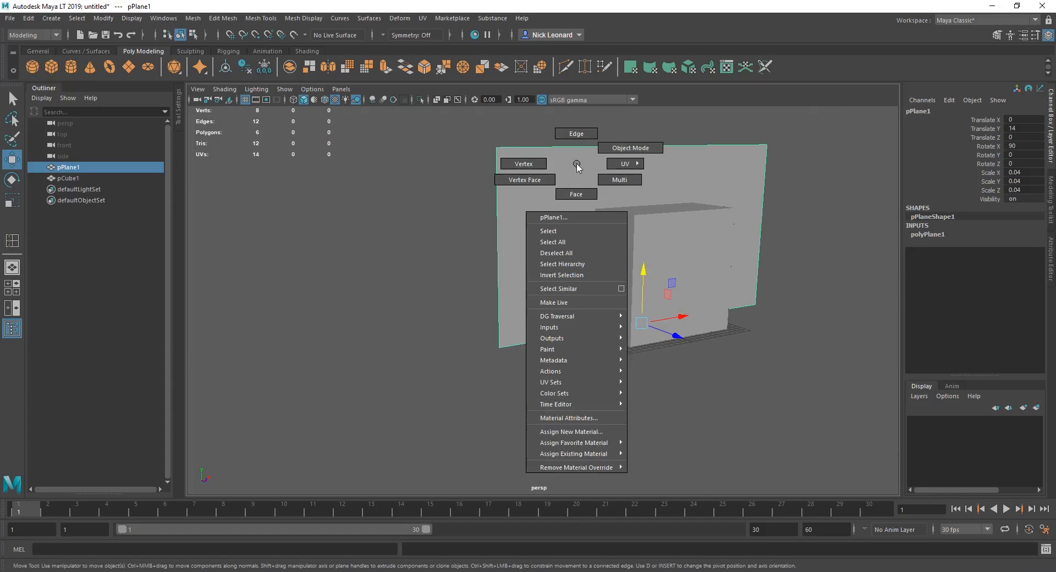
{"action": "left_click", "coordinate": [571, 431]}
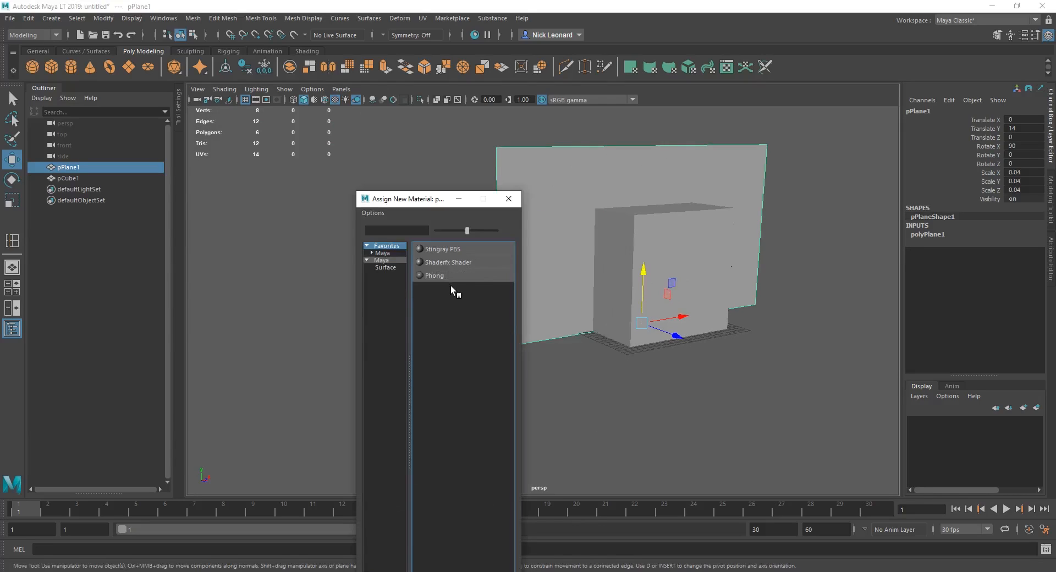
{"action": "left_click", "coordinate": [473, 275]}
Rename the plane's Phong material as bottle_FRONT_imagePlane_MAT.
{"action": "left_click", "coordinate": [946, 110]}
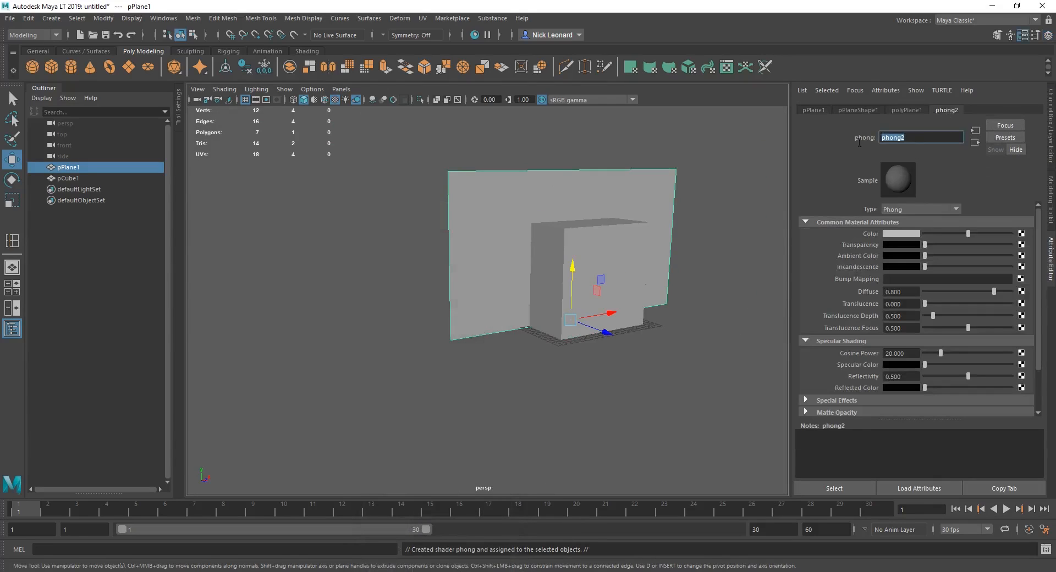
{"action": "key", "text": "BackSpace"}
{"action": "type", "text": "bottle_FRONT_imagePlane_MAT"}
{"action": "key", "text": "Return"}
Connect a File texture to the material's Color and load sodaBottleRef_Front_v0001.1.jpg as its image.
{"action": "left_click", "coordinate": [1021, 233]}
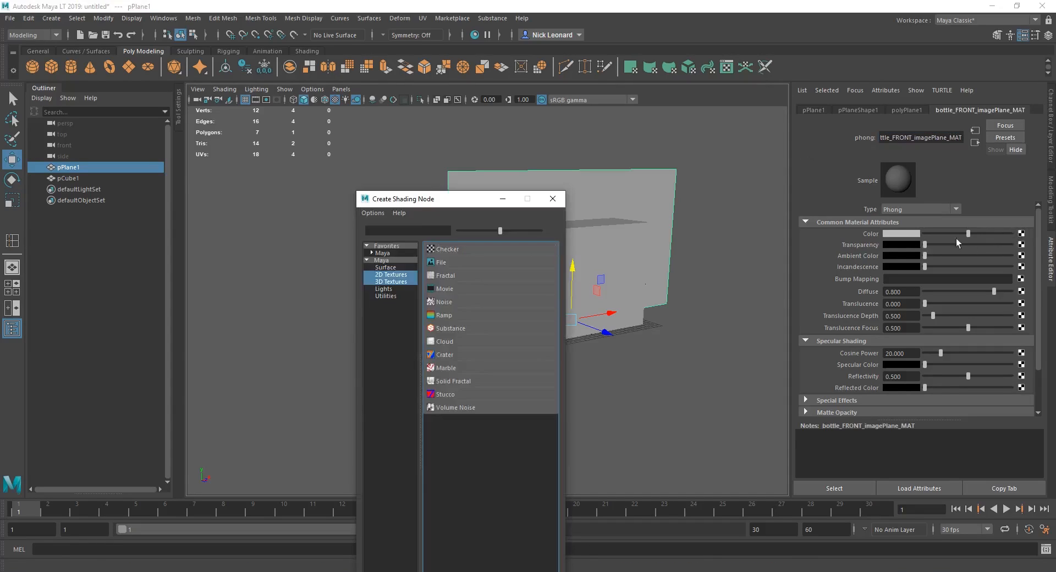
{"action": "left_click", "coordinate": [439, 264]}
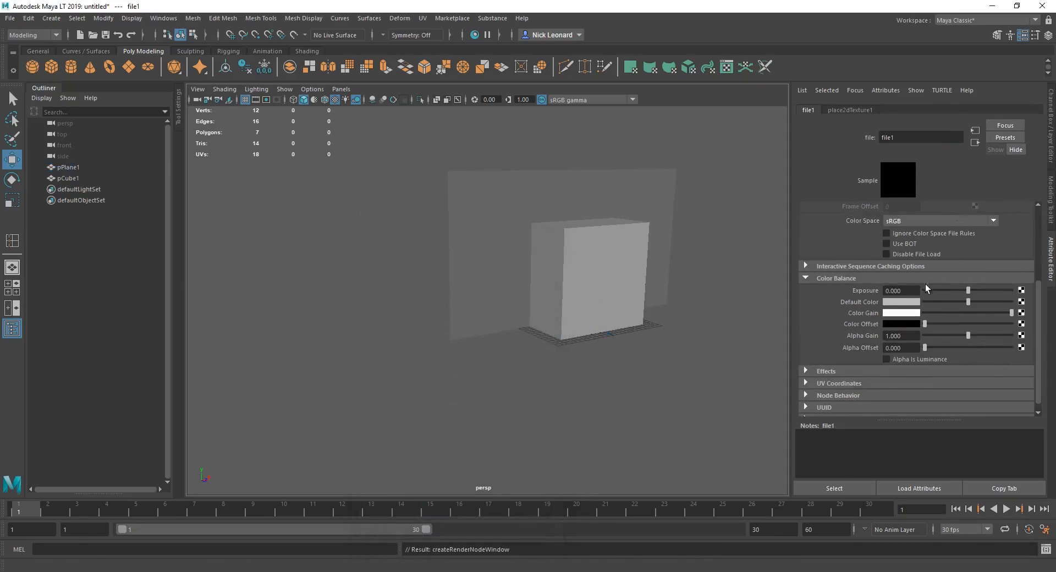
{"action": "left_click", "coordinate": [1023, 260]}
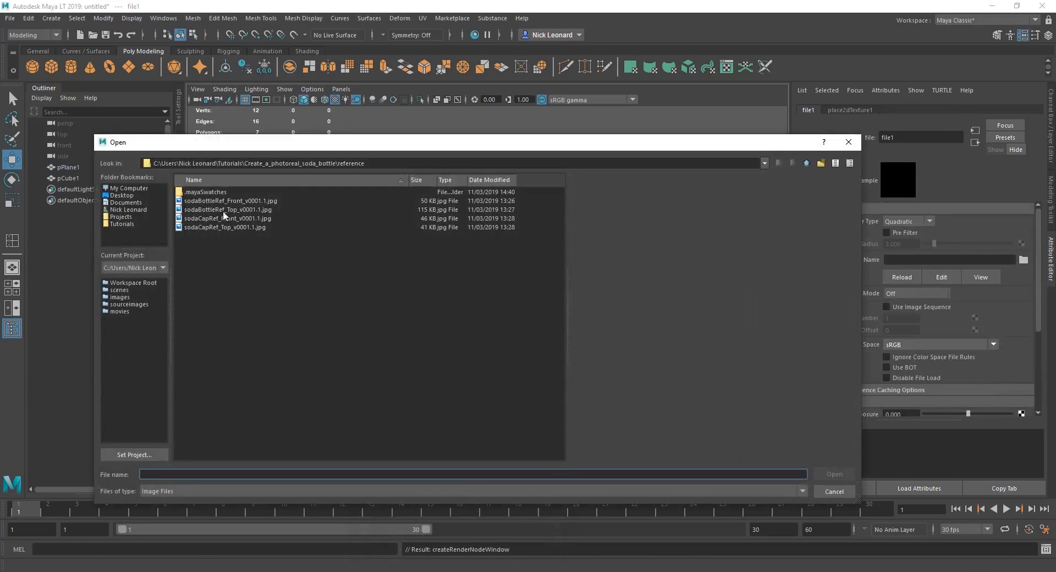
{"action": "double_click", "coordinate": [242, 200]}
{"action": "left_click_drag", "start_coordinate": [632, 290], "coordinate": [408, 329], "text": "alt"}
{"action": "middle_click_drag", "start_coordinate": [408, 329], "coordinate": [412, 329], "text": "alt"}
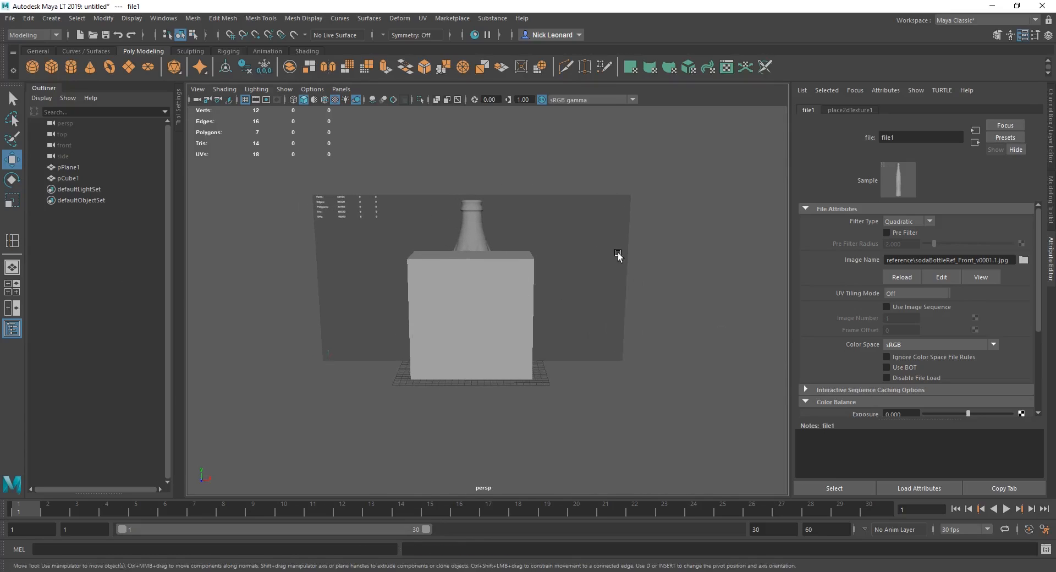
Brighten the bottle reference texture by raising its Exposure to about 1.603.
{"action": "scroll", "coordinate": [908, 361], "scroll_direction": "down", "scroll_amount": 5}
{"action": "left_click_drag", "start_coordinate": [960, 282], "coordinate": [980, 287]}
{"action": "left_click_drag", "start_coordinate": [423, 327], "coordinate": [561, 339], "text": "alt"}
Switch to the front view and turn on X-Ray shading to see the bottle reference through the cube.
{"action": "key", "text": "space"}
{"action": "left_click_drag", "start_coordinate": [602, 239], "coordinate": [610, 259]}
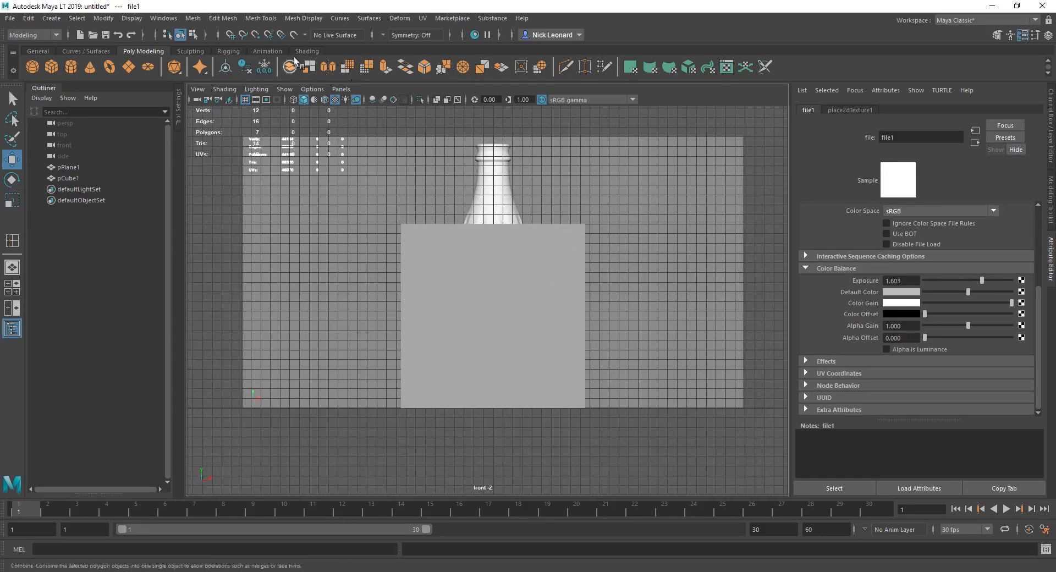
{"action": "left_click", "coordinate": [224, 88]}
{"action": "left_click", "coordinate": [245, 203]}
{"action": "right_click_drag", "start_coordinate": [546, 245], "coordinate": [568, 256], "text": "alt"}
{"action": "middle_click_drag", "start_coordinate": [568, 257], "coordinate": [567, 280], "text": "alt"}
Move the reference plane down to Translate Y 13.344 to align the bottle's base with the grid's horizontal centre line.
{"action": "left_click", "coordinate": [572, 203]}
{"action": "middle_click_drag", "start_coordinate": [500, 467], "coordinate": [492, 379], "text": "alt"}
{"action": "right_click_drag", "start_coordinate": [492, 380], "coordinate": [490, 345], "text": "alt"}
{"action": "left_click_drag", "start_coordinate": [486, 339], "coordinate": [487, 352]}
{"action": "middle_click_drag", "start_coordinate": [552, 311], "coordinate": [540, 394], "text": "alt"}
{"action": "right_click_drag", "start_coordinate": [540, 395], "coordinate": [209, 377], "text": "alt"}
{"action": "middle_click_drag", "start_coordinate": [526, 395], "coordinate": [523, 421], "text": "alt"}
Scale the reference plane uniformly to about 0.029 so the pictured bottle matches the guide cube's height.
{"action": "key", "text": "r"}
{"action": "left_click_drag", "start_coordinate": [484, 462], "coordinate": [352, 483]}
{"action": "right_click_drag", "start_coordinate": [499, 266], "coordinate": [556, 344], "text": "alt"}
{"action": "middle_click_drag", "start_coordinate": [544, 329], "coordinate": [552, 270], "text": "alt"}
{"action": "scroll", "coordinate": [552, 269], "scroll_direction": "up", "scroll_amount": 1}
{"action": "left_click_drag", "start_coordinate": [480, 477], "coordinate": [481, 477]}
{"action": "middle_click_drag", "start_coordinate": [483, 268], "coordinate": [471, 291], "text": "alt"}
{"action": "right_click_drag", "start_coordinate": [454, 289], "coordinate": [301, 290], "text": "alt"}
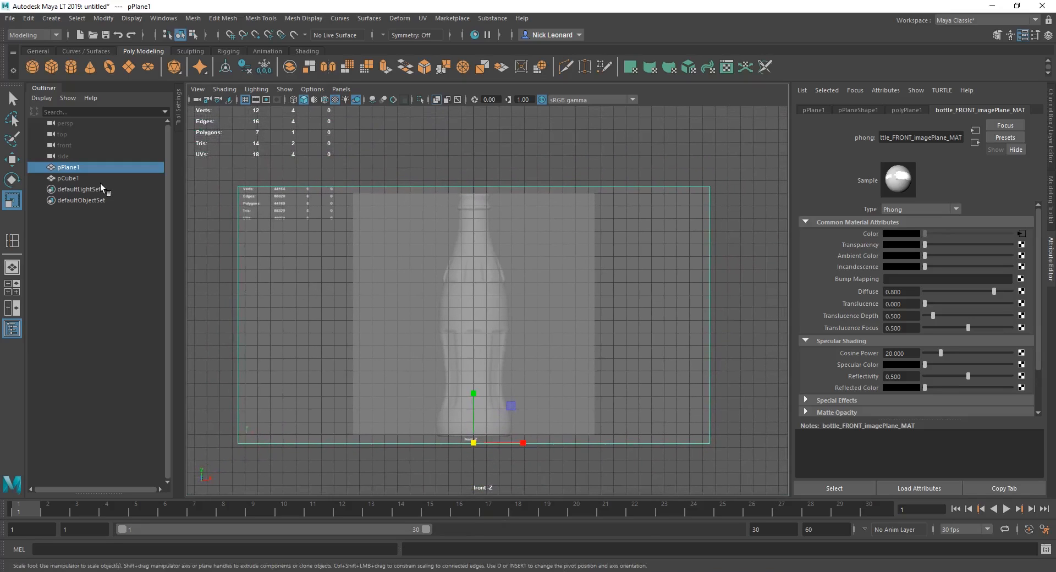
Delete the size-guide cube pCube1 and rename the reference plane as bottle_FRONT_ImagePlane.
{"action": "left_click", "coordinate": [80, 178]}
{"action": "key", "text": "Delete"}
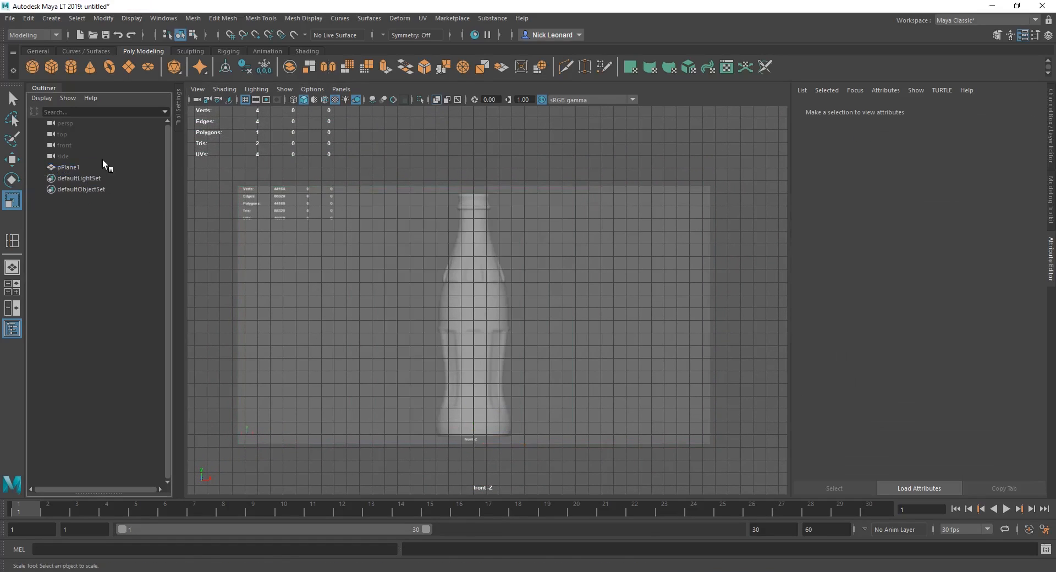
{"action": "double_click", "coordinate": [65, 167]}
{"action": "key", "text": "BackSpace"}
{"action": "type", "text": "bot"}
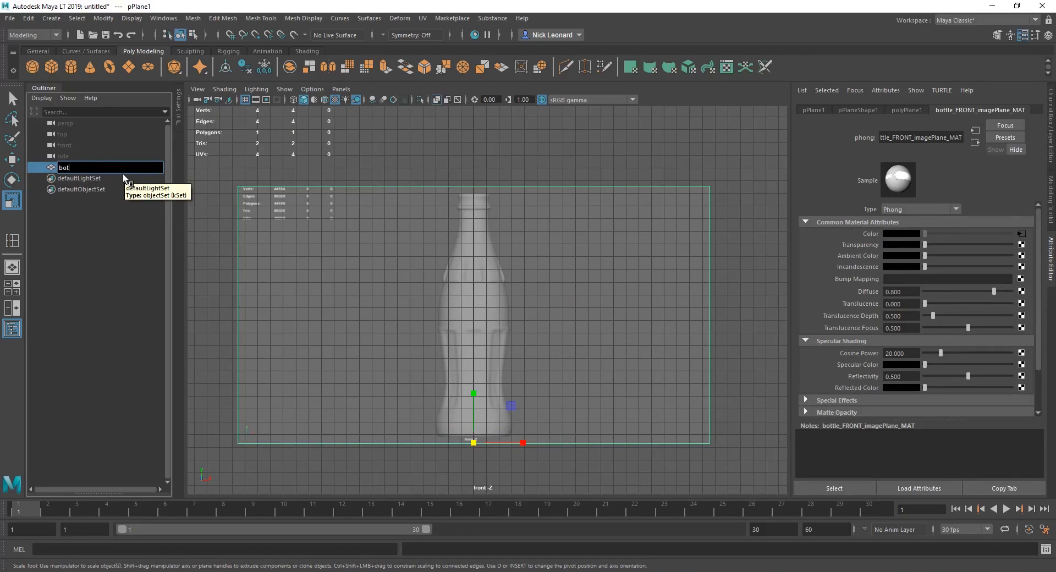
{"action": "type", "text": "tle_FRONT_ImagePlane"}
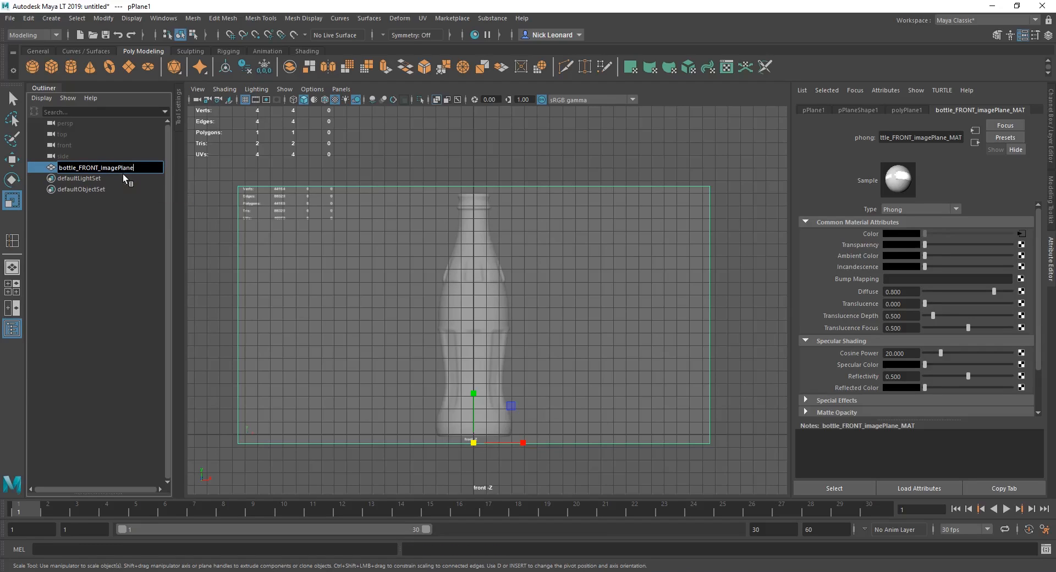
{"action": "key", "text": "Return"}
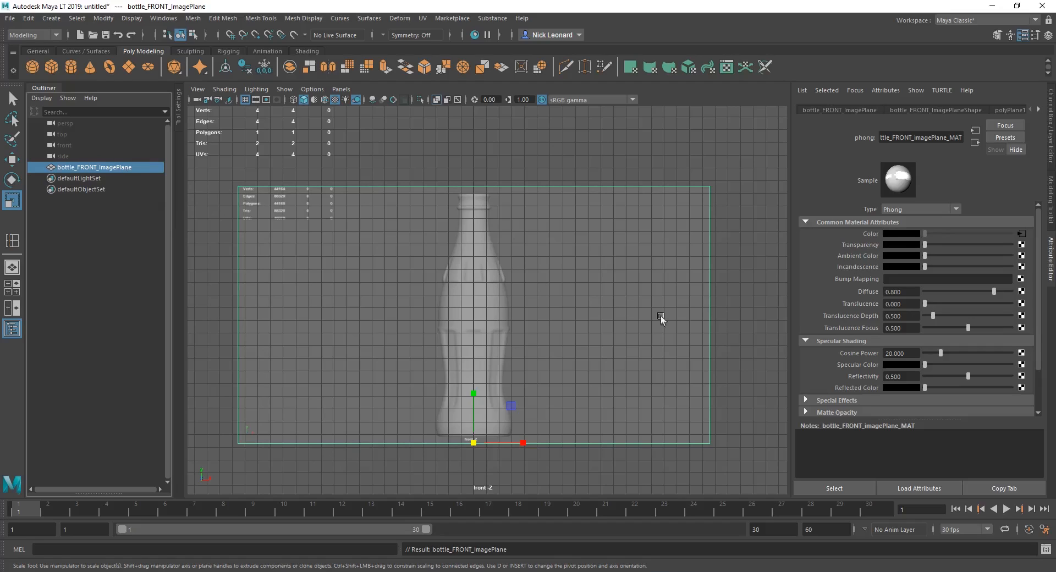
Create a display layer from the selected bottle_FRONT_ImagePlane.
{"action": "left_click", "coordinate": [1051, 128]}
{"action": "left_click", "coordinate": [920, 397]}
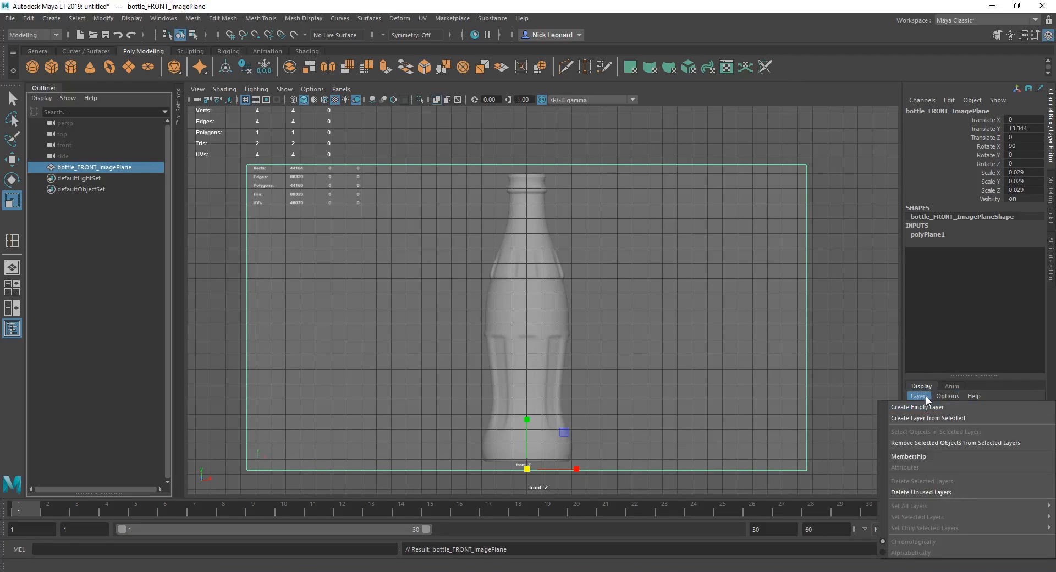
{"action": "left_click", "coordinate": [928, 418]}
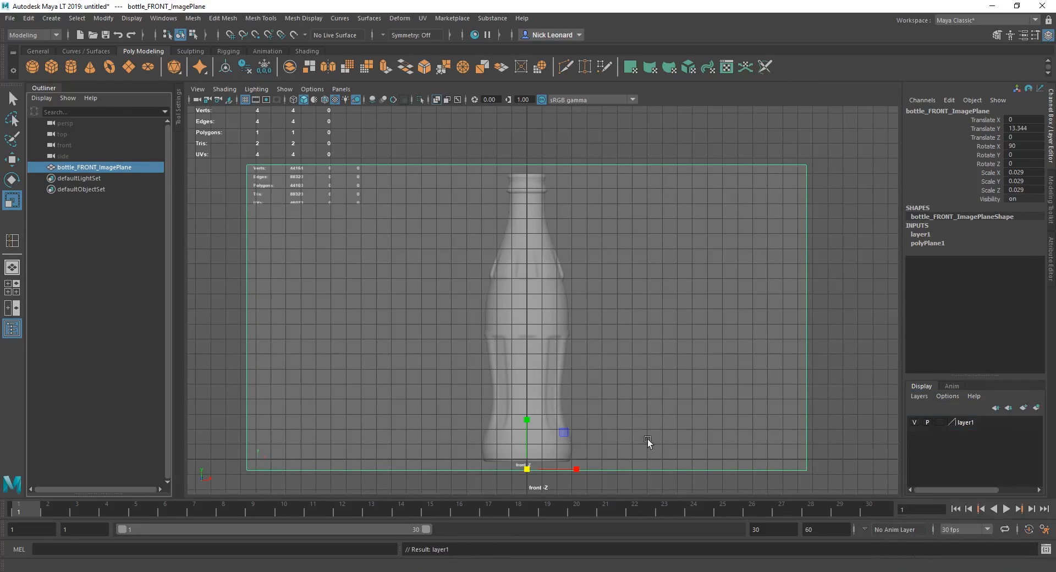
Rename the new display layer as bottle_FRONT_imageplane1, give it the magenta colour and save the layer settings.
{"action": "double_click", "coordinate": [967, 424]}
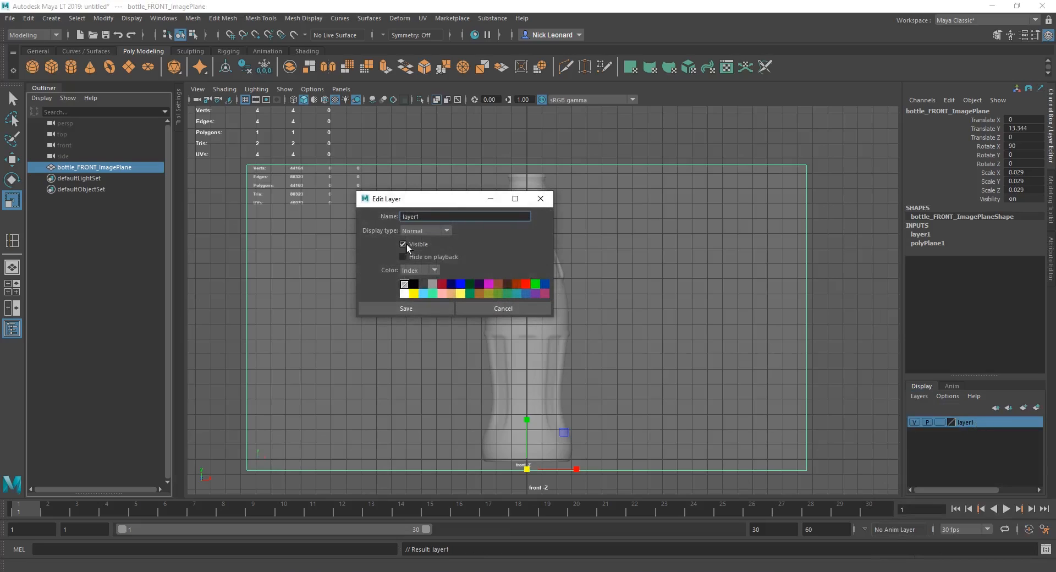
{"action": "left_click_drag", "start_coordinate": [429, 216], "coordinate": [322, 212]}
{"action": "type", "text": "1"}
{"action": "key", "text": "Return"}
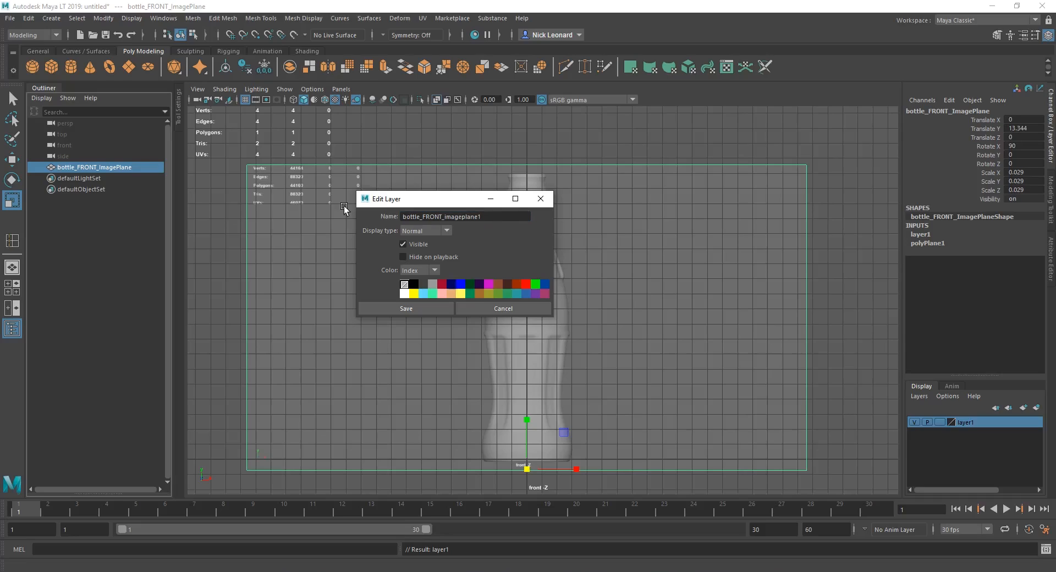
{"action": "left_click", "coordinate": [489, 283]}
{"action": "left_click", "coordinate": [419, 309]}
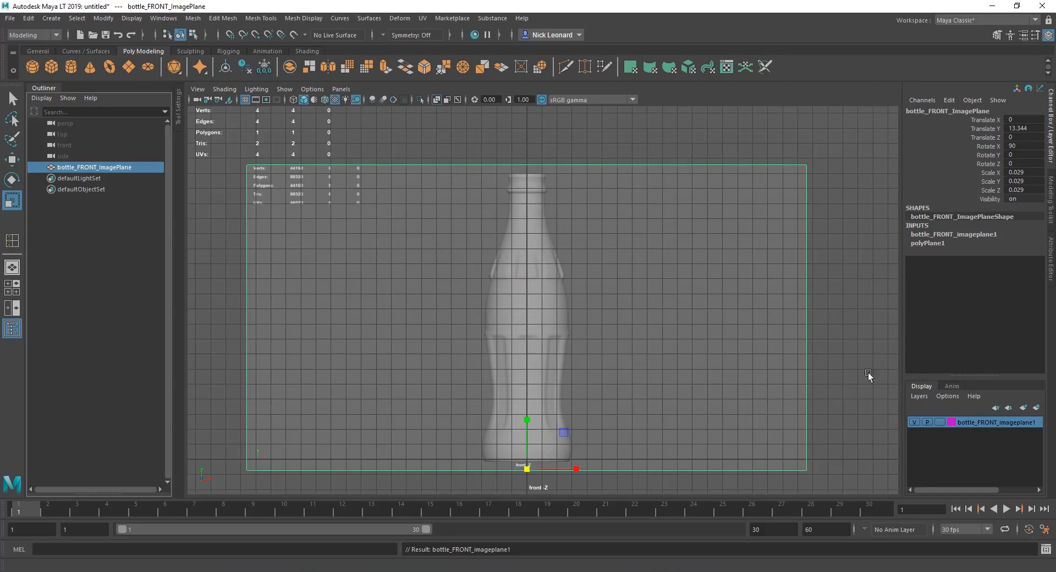
Set the bottle_FRONT_imageplane1 layer to Reference mode so the plane cannot be selected, and clear the selection.
{"action": "left_click", "coordinate": [939, 422]}
{"action": "left_click", "coordinate": [940, 422]}
{"action": "left_click", "coordinate": [822, 244]}
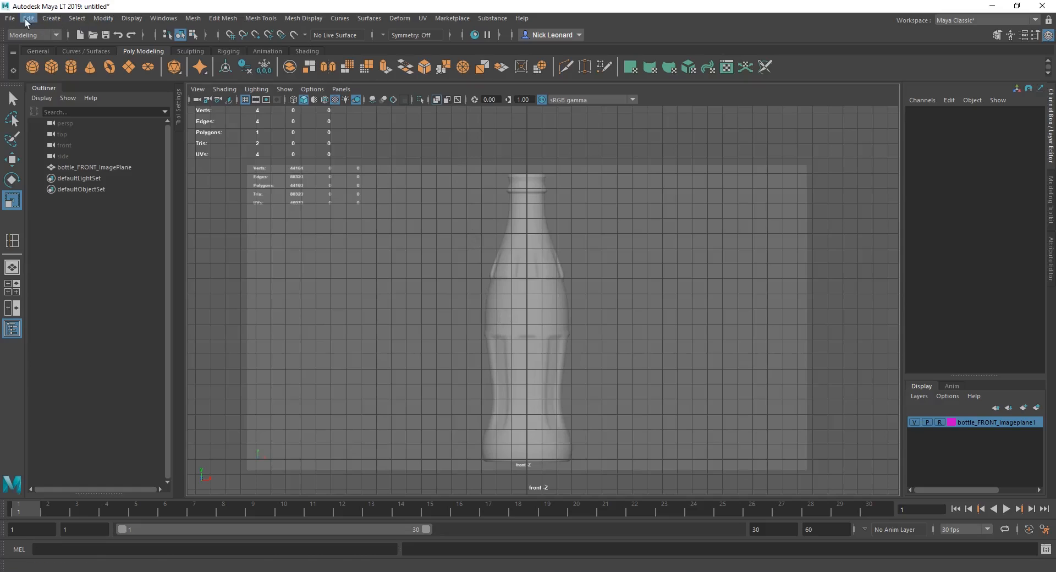
Save the scene as Modelling_v0001 in the project's scenes/maya folder.
{"action": "left_click", "coordinate": [10, 18]}
{"action": "left_click", "coordinate": [43, 74]}
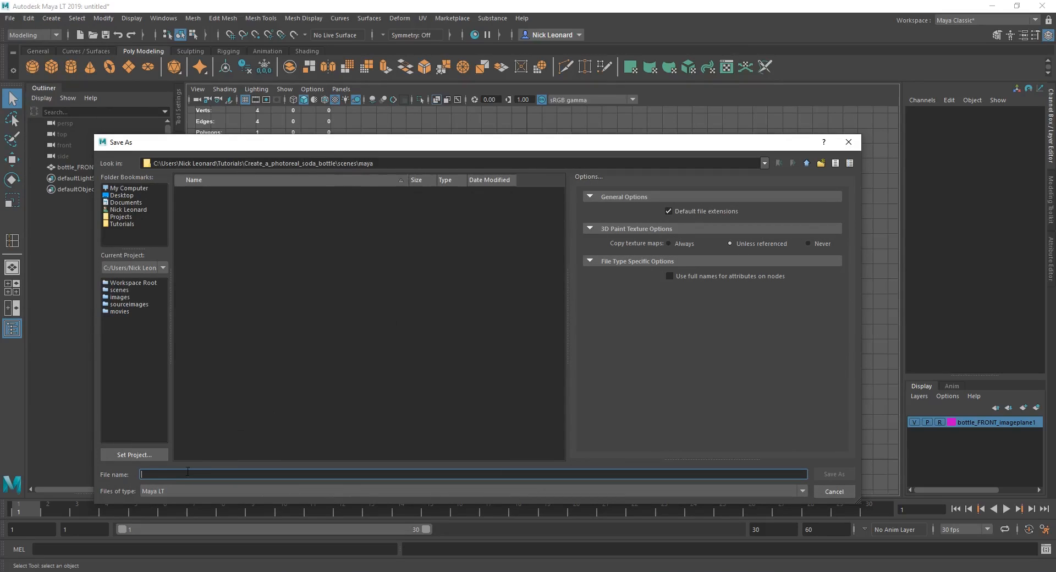
{"action": "type", "text": "Modelli"}
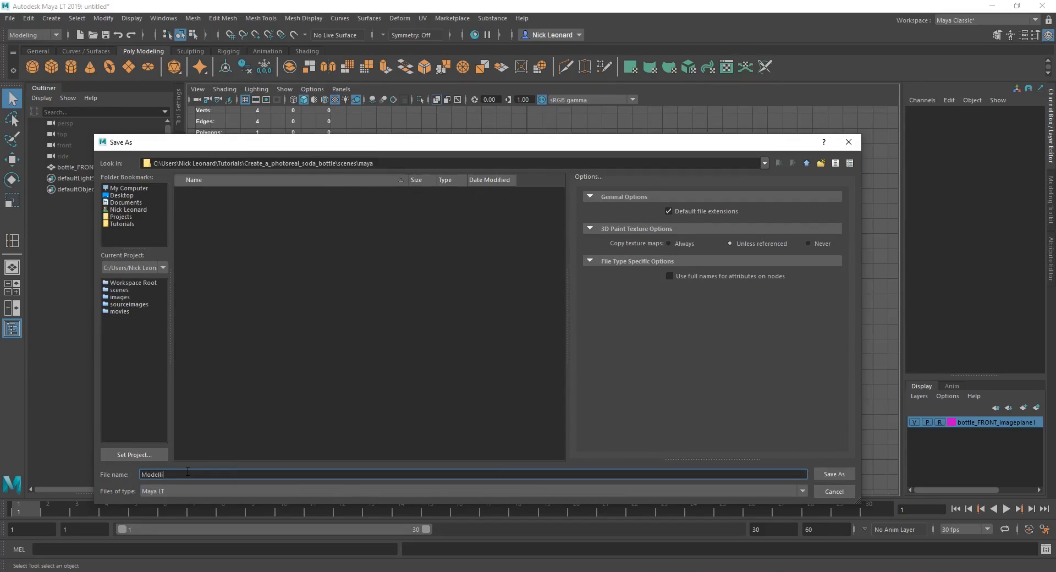
{"action": "type", "text": "ng_v0001"}
{"action": "key", "text": "Return"}
{"action": "key", "text": "r"}
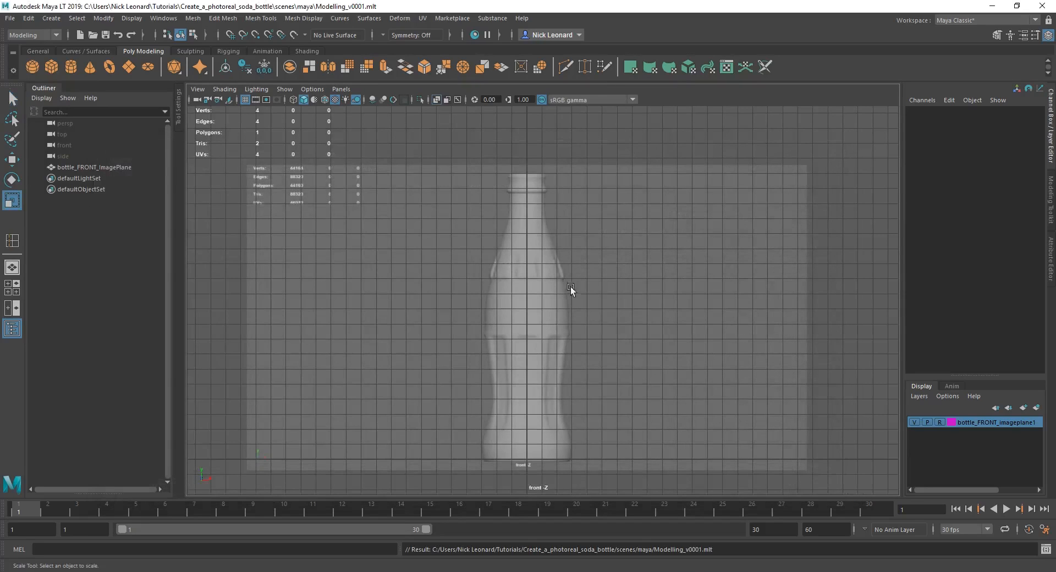
{"action": "middle_click_drag", "start_coordinate": [595, 385], "coordinate": [550, 339], "text": "alt"}
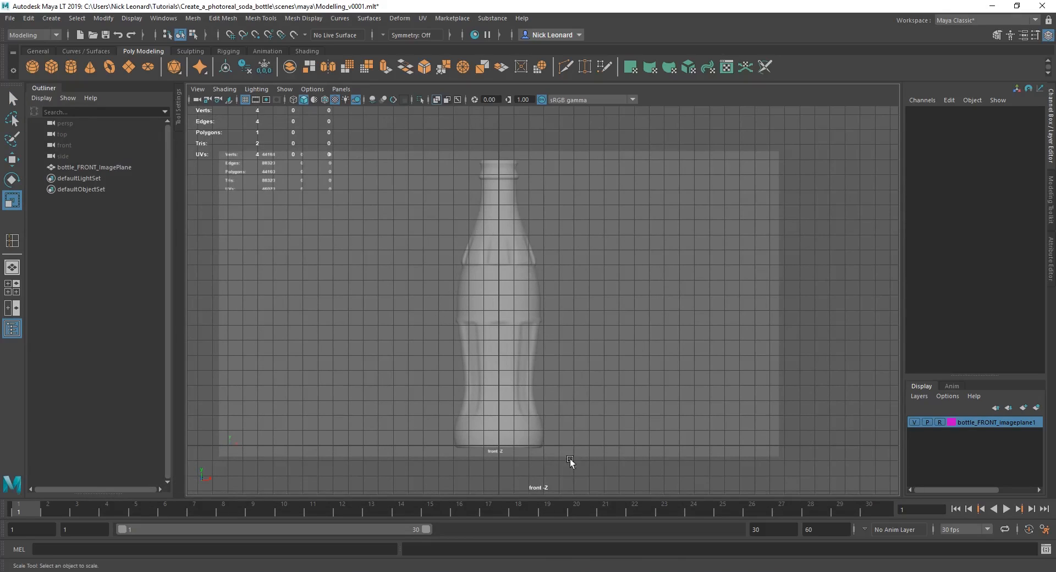
{"action": "middle_click_drag", "start_coordinate": [538, 365], "coordinate": [549, 369], "text": "alt"}
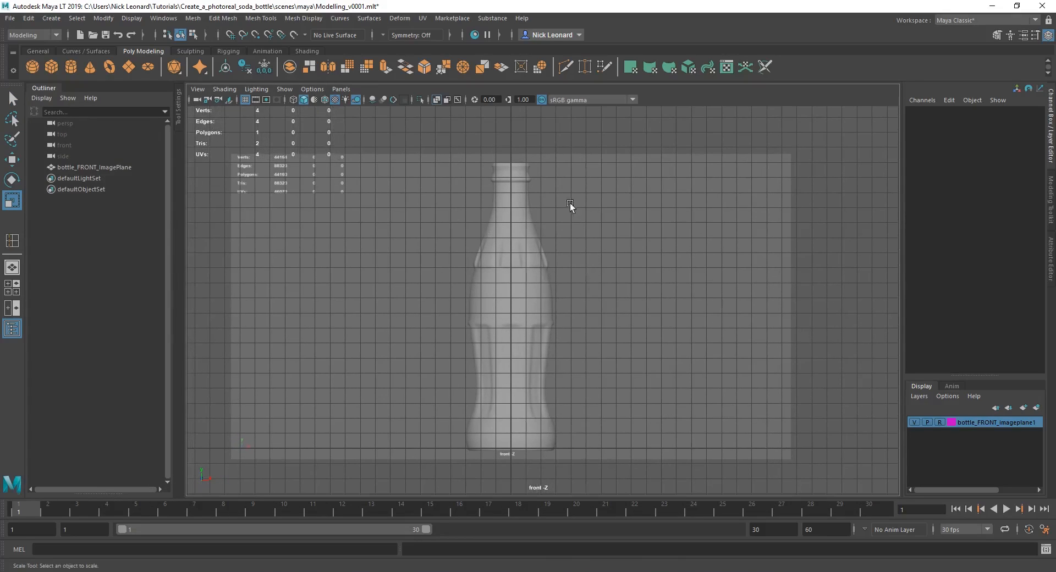